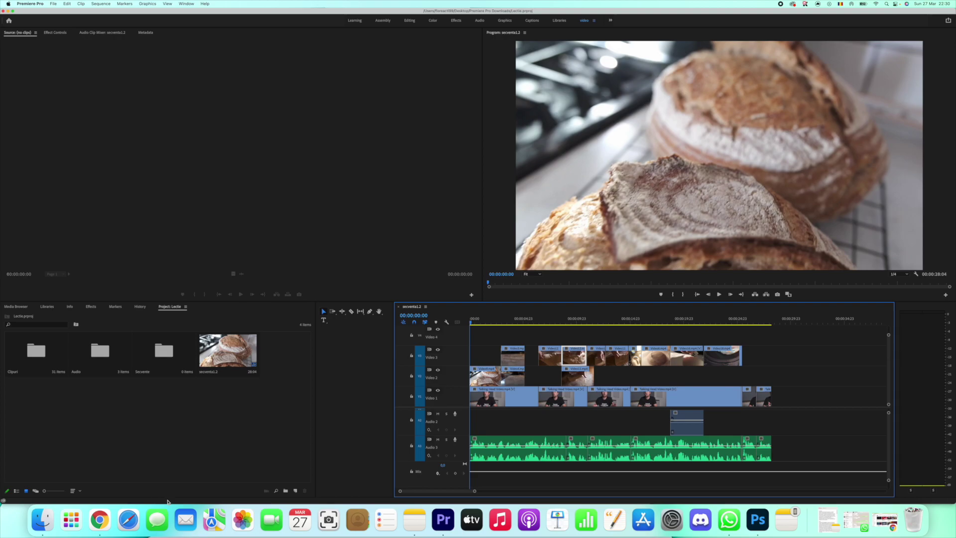
# Step: Switch to the Effect Controls panel to show Video12.mp4's Motion and Opacity properties
pyautogui.click(60, 33)
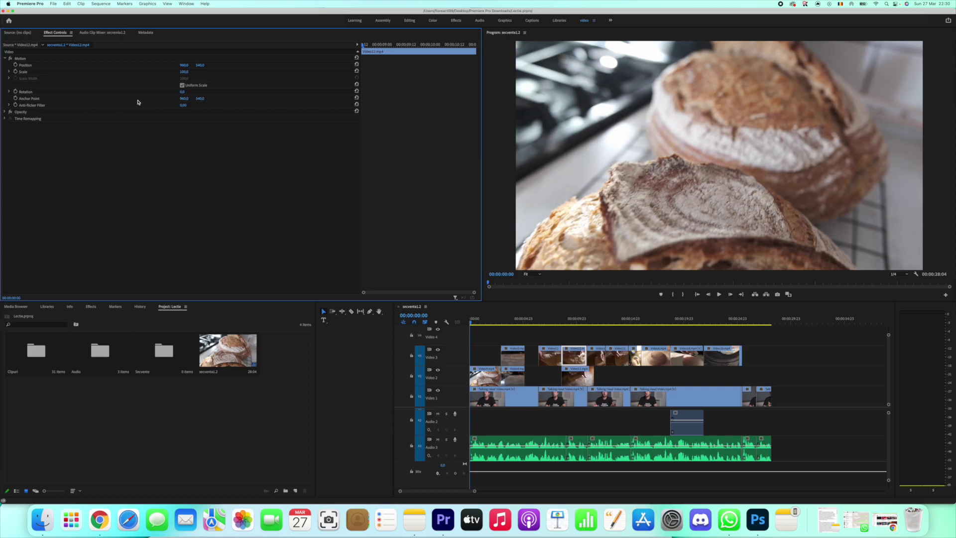
# Step: Move the playhead to 00:00:09:14 on the dough-kneading shot
pyautogui.click(573, 316)
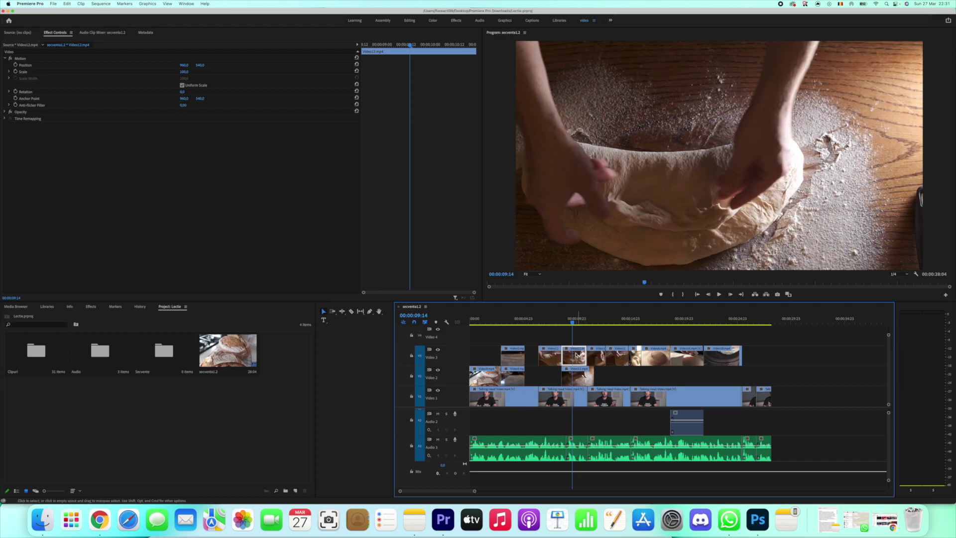
# Step: Select the kneading clip on track V3 and highlight its Scale property in Effect Controls
pyautogui.click(551, 355)
pyautogui.click(573, 357)
pyautogui.click(30, 74)
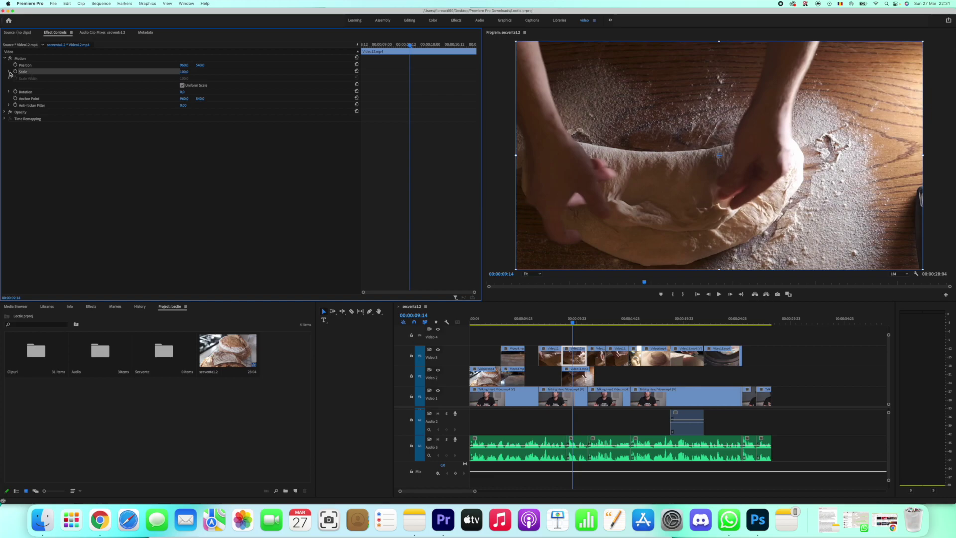
# Step: Expand Scale and drag its slider to raise the value from 100 to 108.4
pyautogui.click(9, 72)
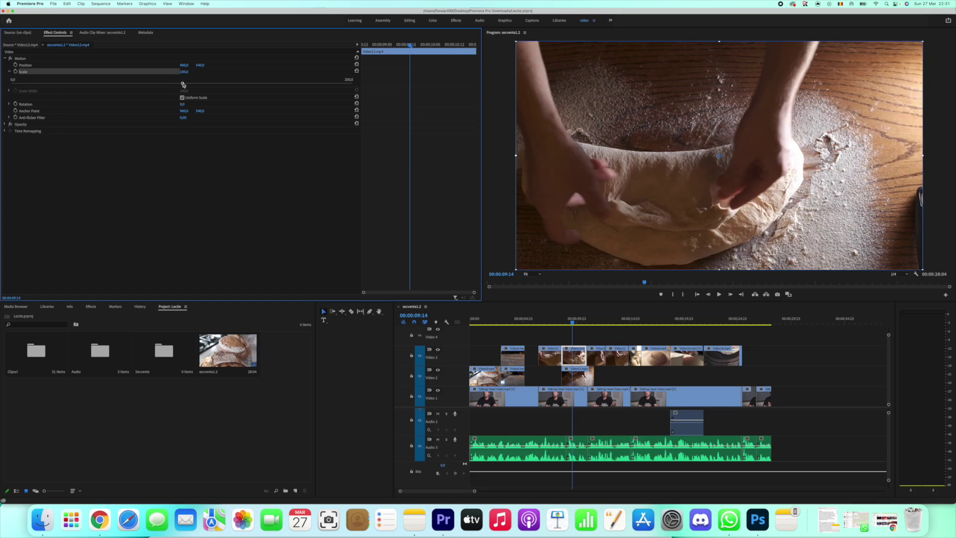
pyautogui.moveTo(183, 85); pyautogui.dragTo(194, 89)
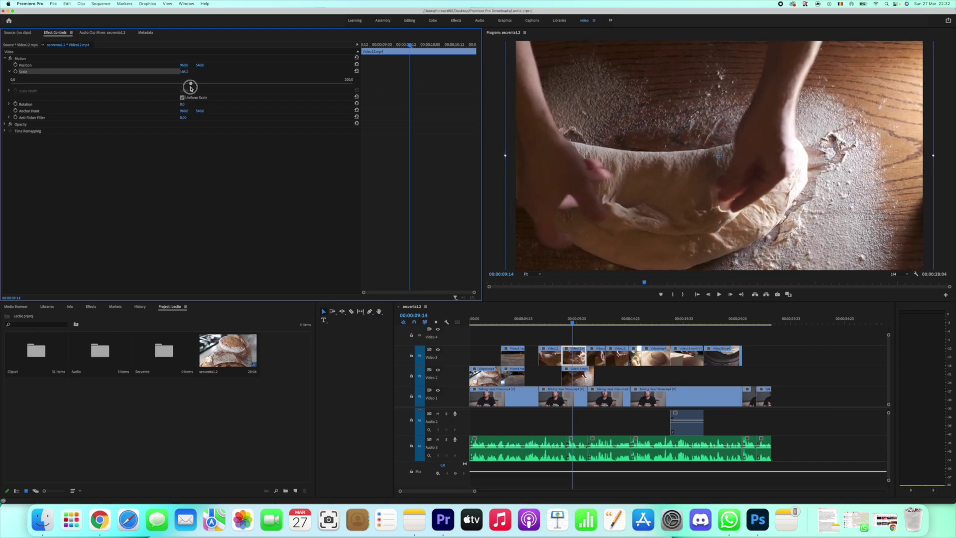
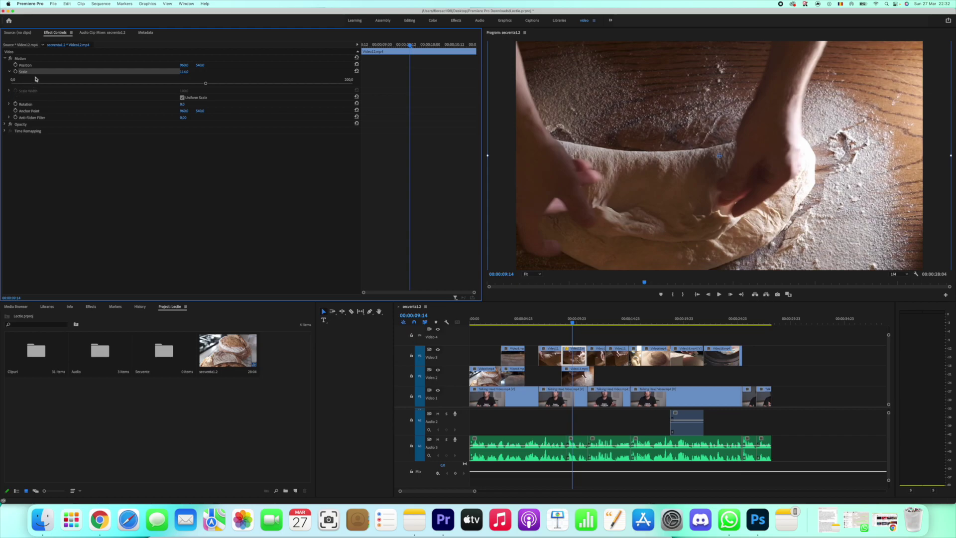
# Step: Set the dough clip's Scale to 100, try 324, then return it to 100
pyautogui.click(187, 72)
pyautogui.write('100')
pyautogui.press('Return')
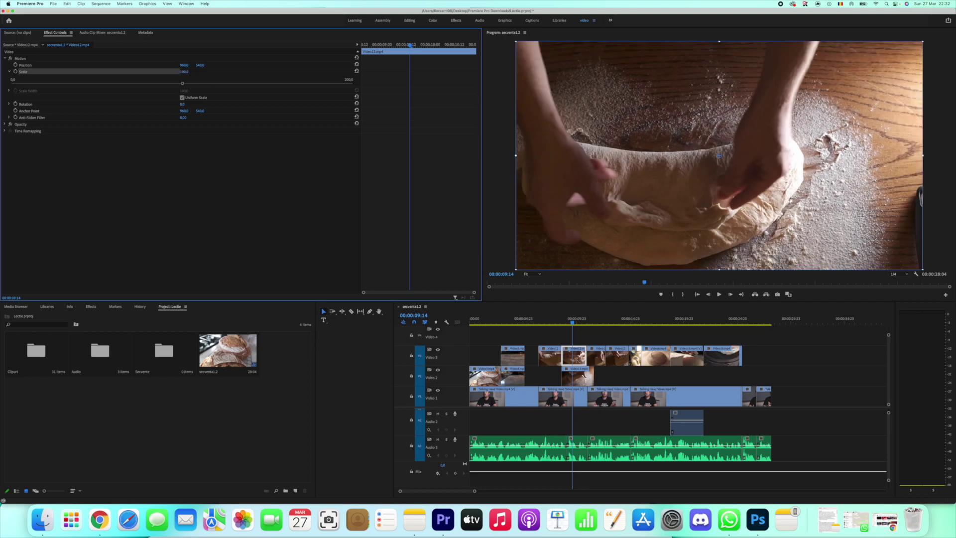
pyautogui.click(188, 72)
pyautogui.write('1')
pyautogui.press('Return')
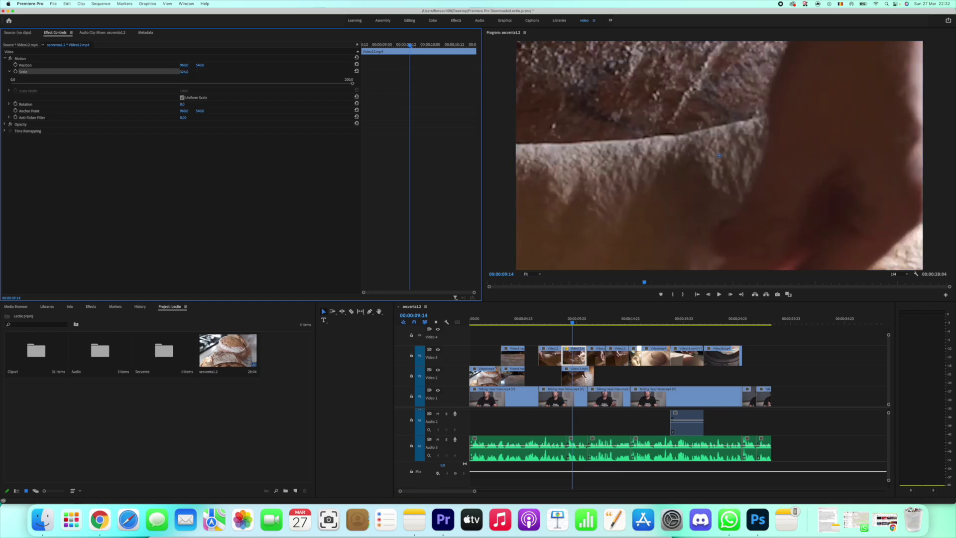
pyautogui.click(185, 72)
pyautogui.write('100')
pyautogui.press('Return')
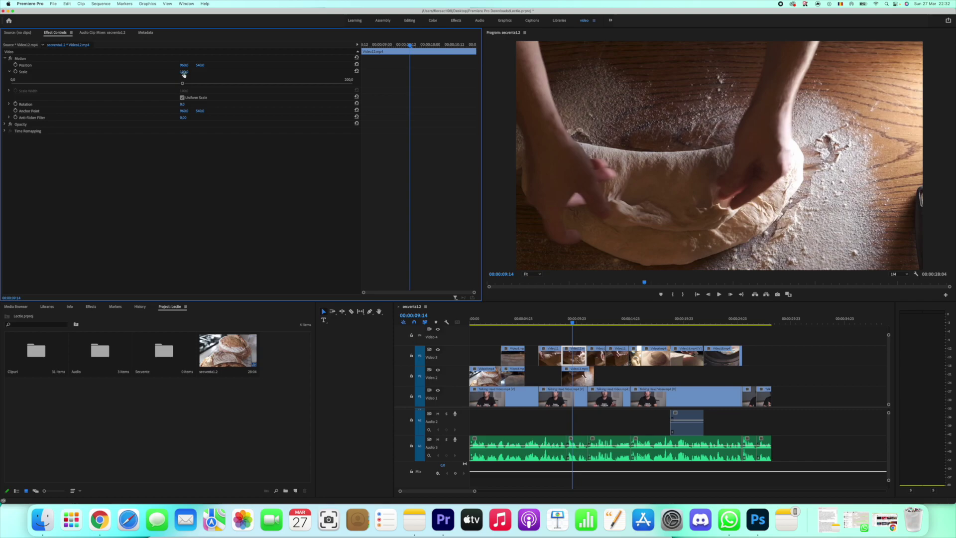
# Step: Scrub the dough clip's Scale up to 116, undoing the extra zoom past it
pyautogui.moveTo(184, 72)
pyautogui.mouseDown()
pyautogui.moveTo(200, 71)
pyautogui.moveTo(181, 72)
pyautogui.moveTo(191, 71)
pyautogui.mouseUp()
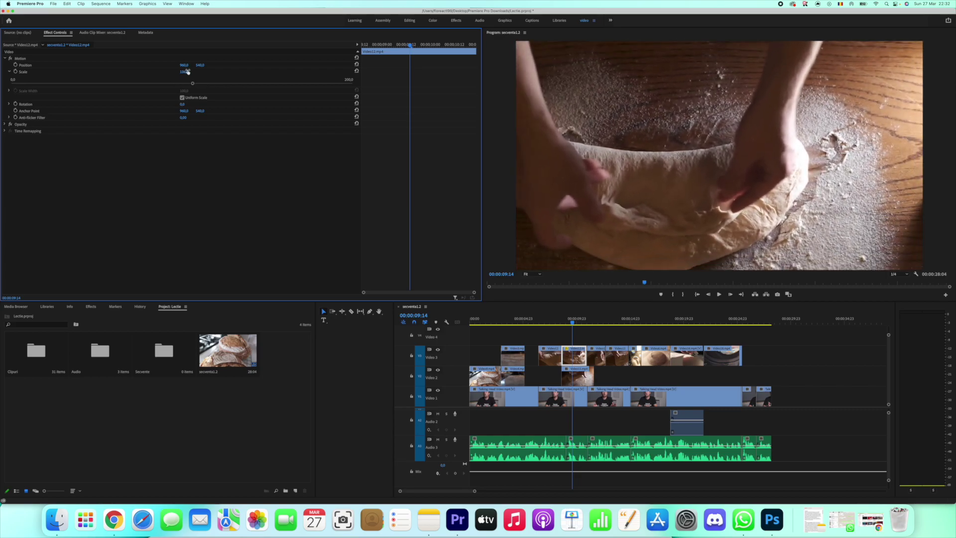
pyautogui.moveTo(184, 72); pyautogui.dragTo(188, 72)
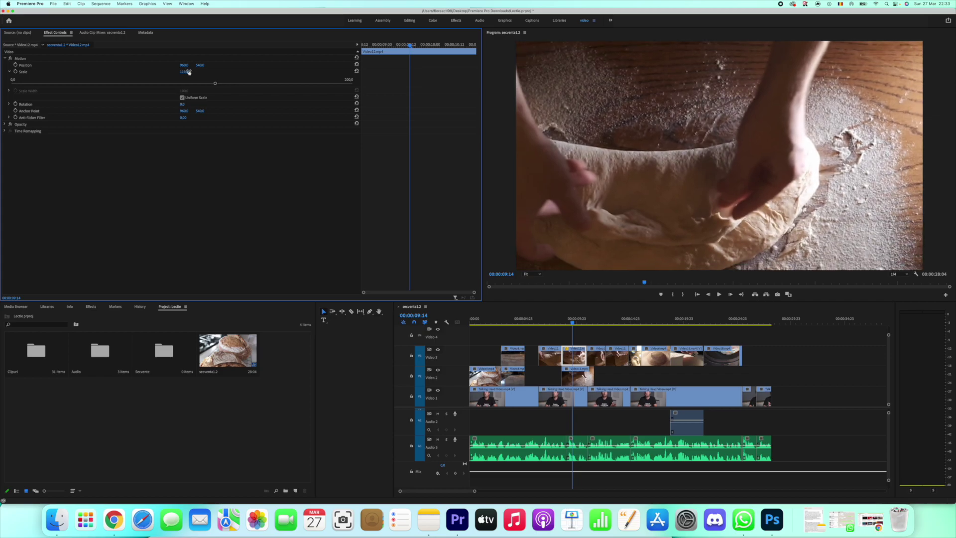
pyautogui.press('super+z')
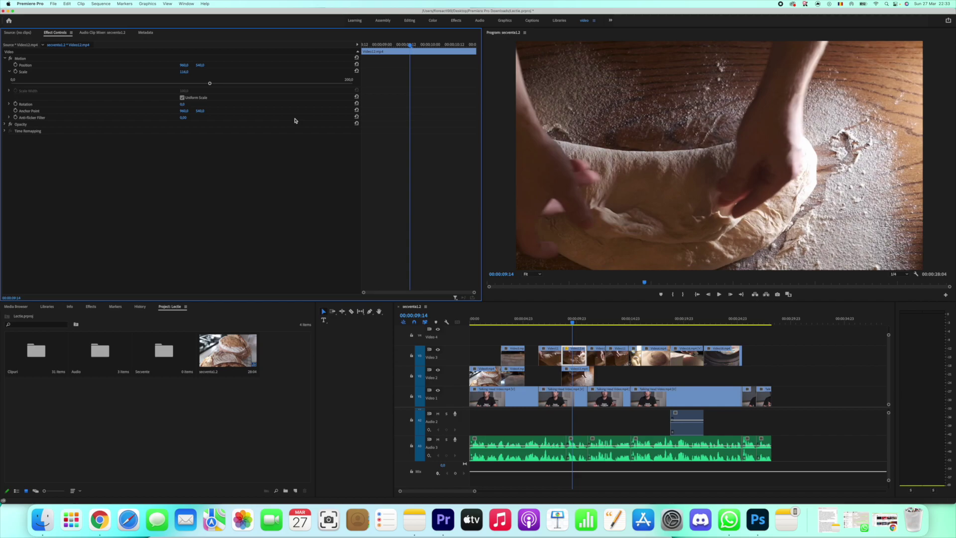
# Step: Shift the zoomed dough shot's Position right, then move the playhead to the talking-head section
pyautogui.click(9, 73)
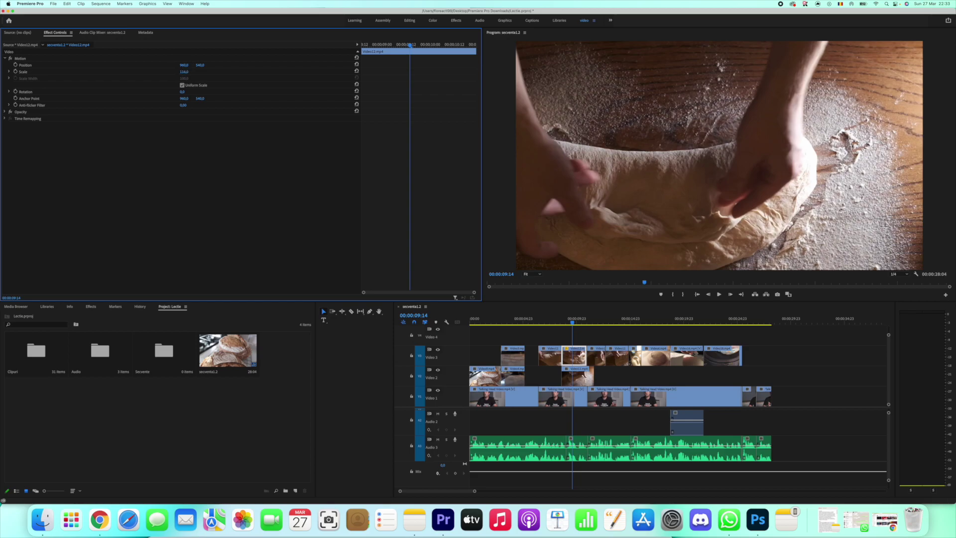
pyautogui.moveTo(184, 65); pyautogui.dragTo(254, 64)
pyautogui.moveTo(184, 64)
pyautogui.mouseDown()
pyautogui.moveTo(197, 65)
pyautogui.moveTo(169, 65)
pyautogui.moveTo(236, 65)
pyautogui.mouseUp()
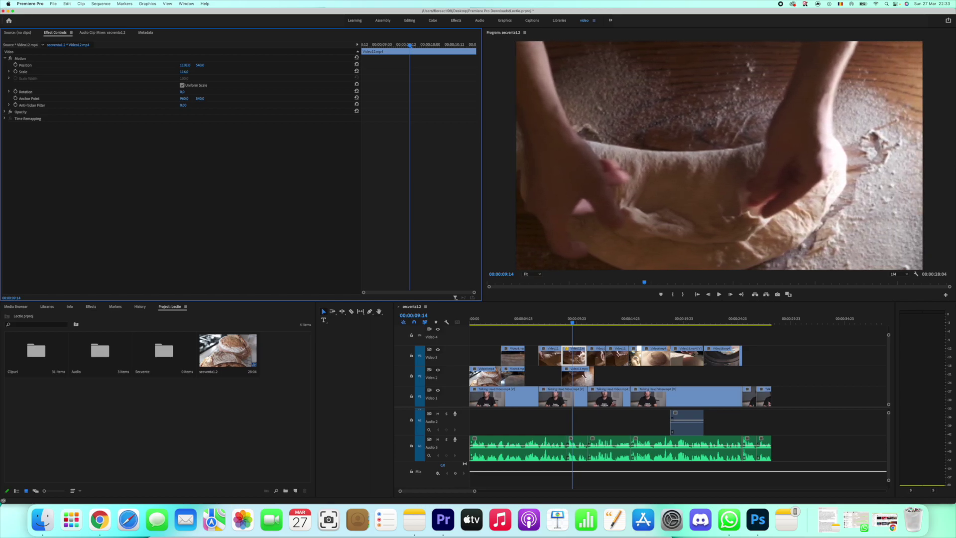
pyautogui.moveTo(236, 65)
pyautogui.mouseDown()
pyautogui.moveTo(113, 65)
pyautogui.moveTo(186, 65)
pyautogui.mouseUp()
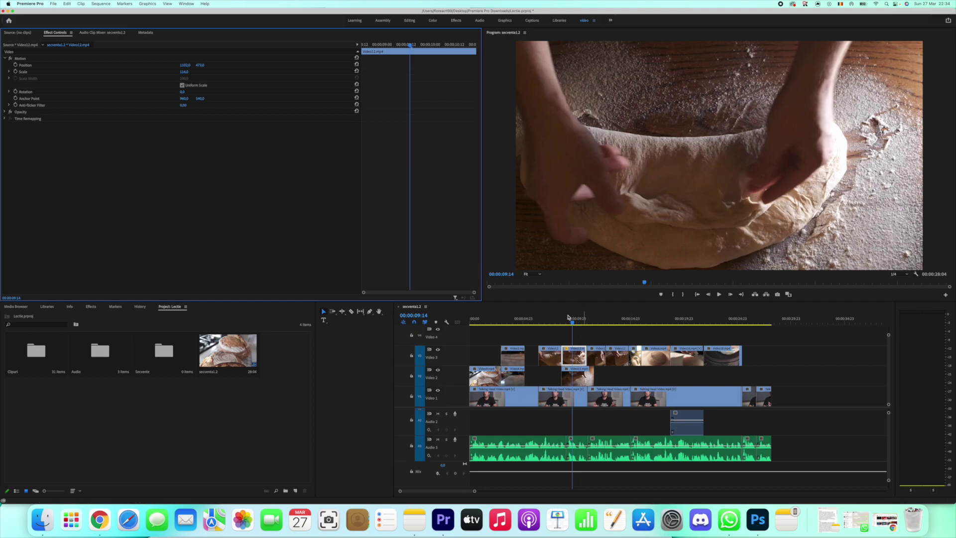
pyautogui.moveTo(571, 321)
pyautogui.mouseDown()
pyautogui.moveTo(522, 325)
pyautogui.moveTo(758, 325)
pyautogui.mouseUp()
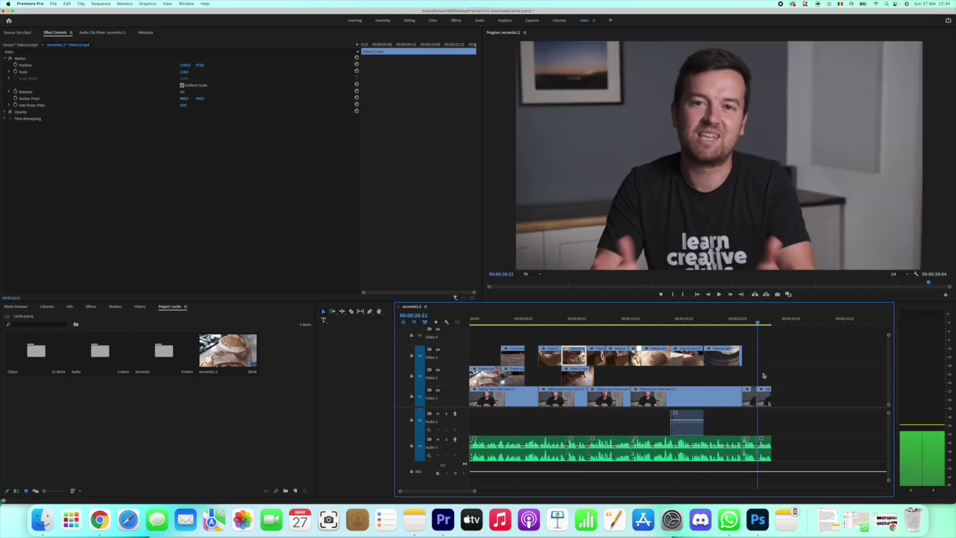
# Step: Zoom the last Talking Head clip tightly on the face and shift it right
pyautogui.click(763, 397)
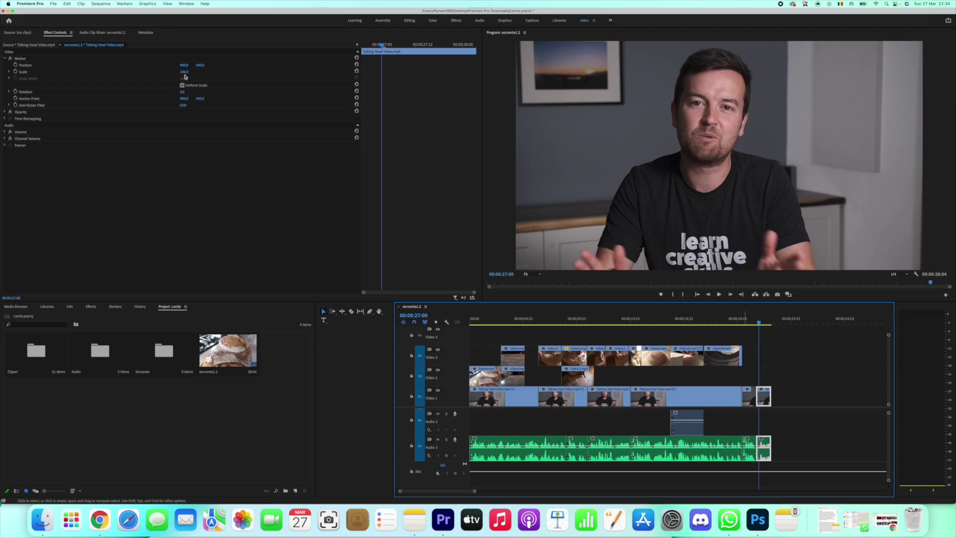
pyautogui.moveTo(185, 72); pyautogui.dragTo(264, 72)
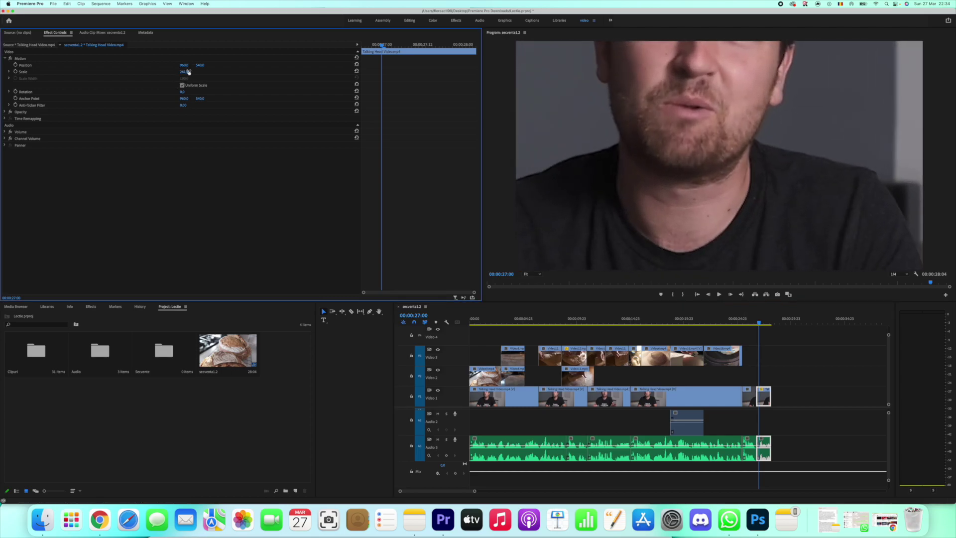
pyautogui.moveTo(184, 65)
pyautogui.mouseDown()
pyautogui.moveTo(227, 64)
pyautogui.moveTo(62, 65)
pyautogui.moveTo(580, 65)
pyautogui.mouseUp()
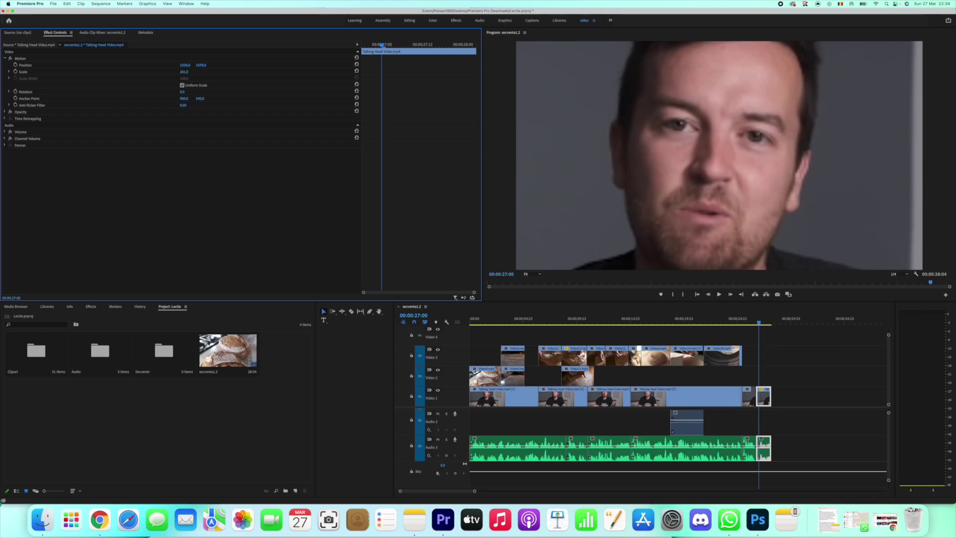
pyautogui.moveTo(200, 65); pyautogui.dragTo(203, 65)
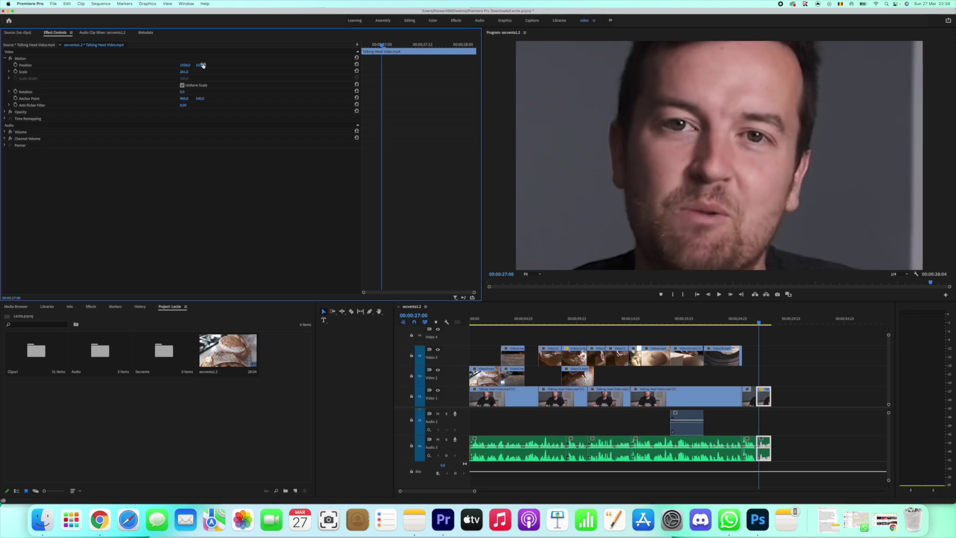
# Step: Undo both changes to restore full framing, then select the Video12 dough clip on V3
pyautogui.press('super+z')
pyautogui.press('super+z')
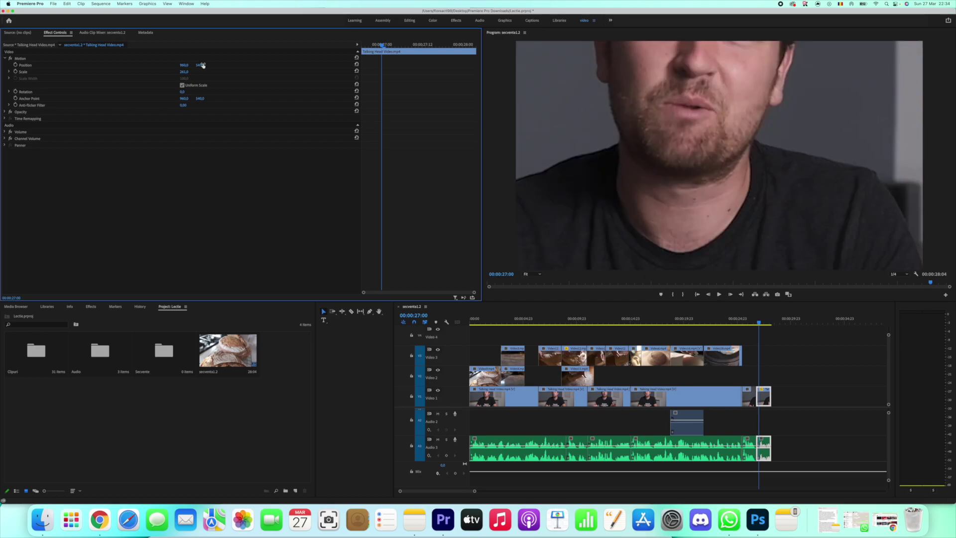
pyautogui.press('super+z')
pyautogui.press('super+z')
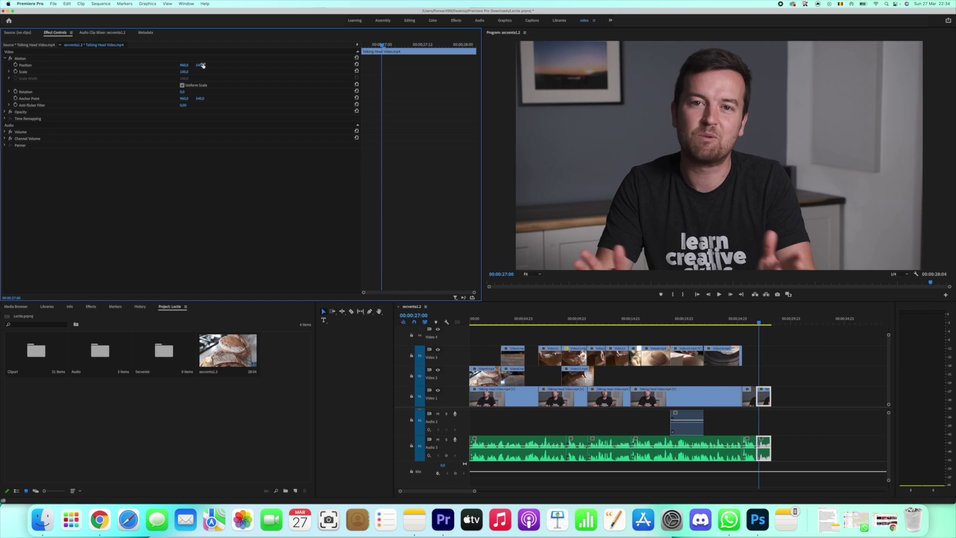
pyautogui.click(617, 354)
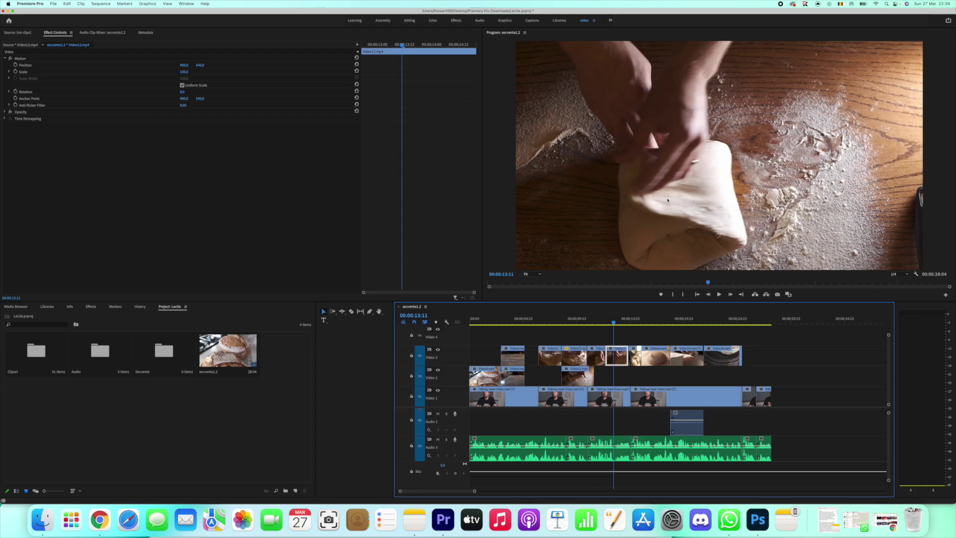
# Step: Enlarge the Video12 dough clip to 174 Scale and shift it up and right in the frame
pyautogui.click(668, 200)
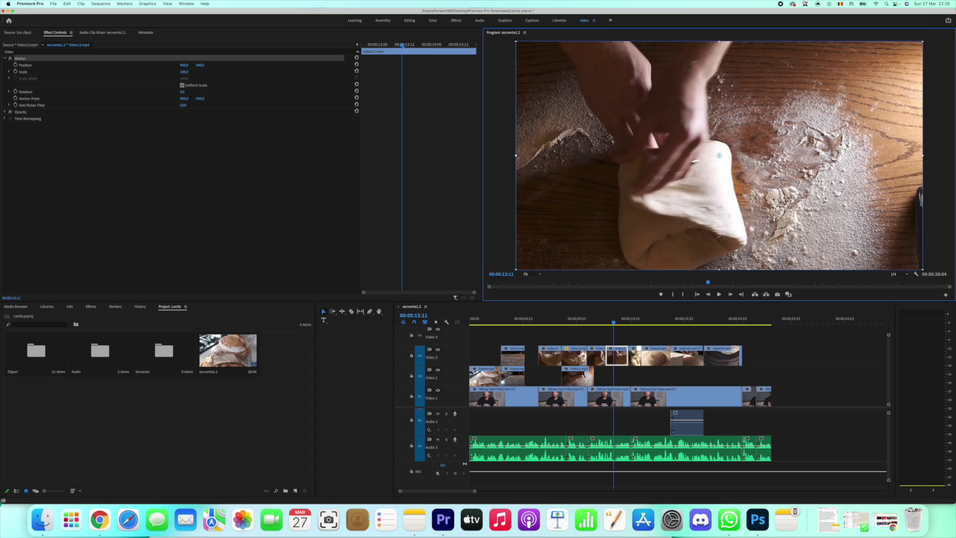
pyautogui.moveTo(769, 198)
pyautogui.mouseDown()
pyautogui.moveTo(795, 199)
pyautogui.moveTo(758, 197)
pyautogui.moveTo(773, 199)
pyautogui.mouseUp()
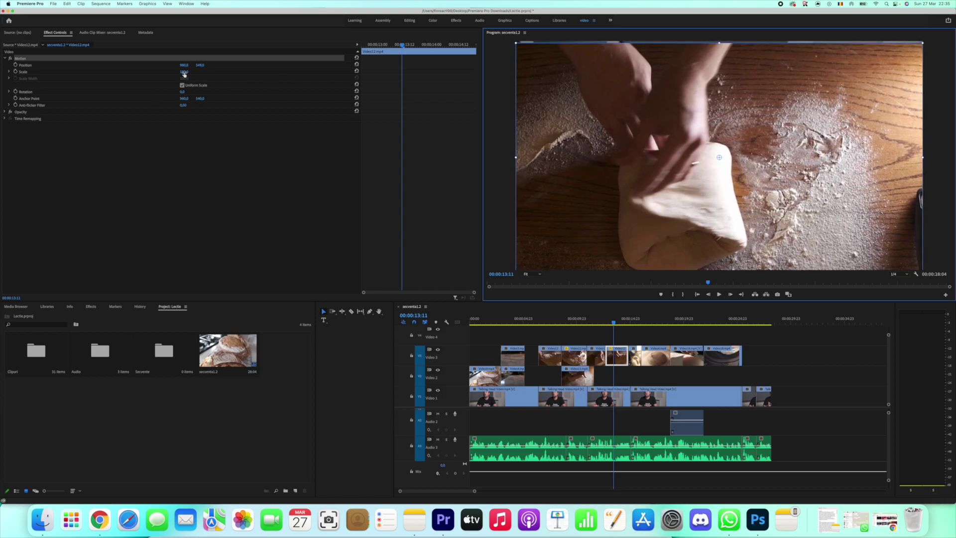
pyautogui.moveTo(183, 72); pyautogui.dragTo(592, 174)
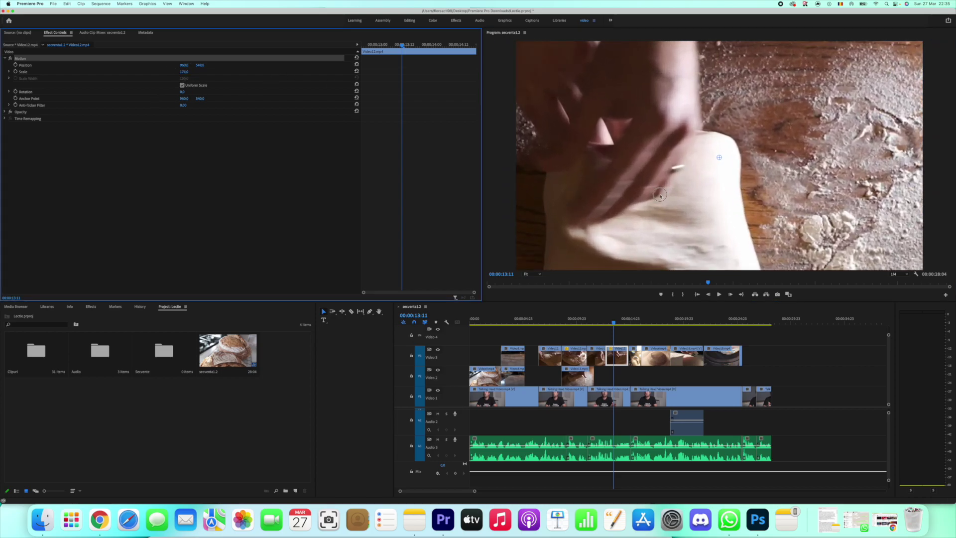
pyautogui.moveTo(644, 195)
pyautogui.mouseDown()
pyautogui.moveTo(677, 144)
pyautogui.moveTo(657, 191)
pyautogui.mouseUp()
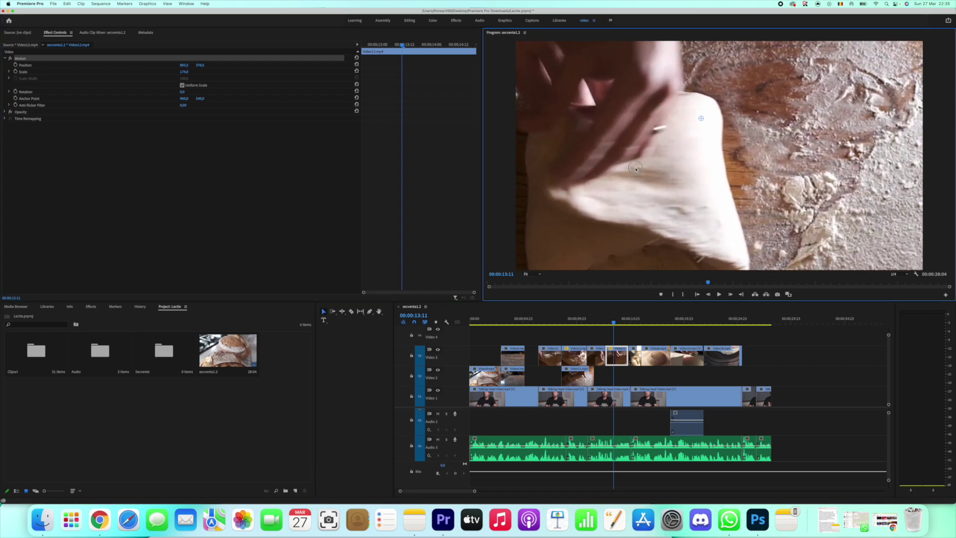
pyautogui.click(184, 71)
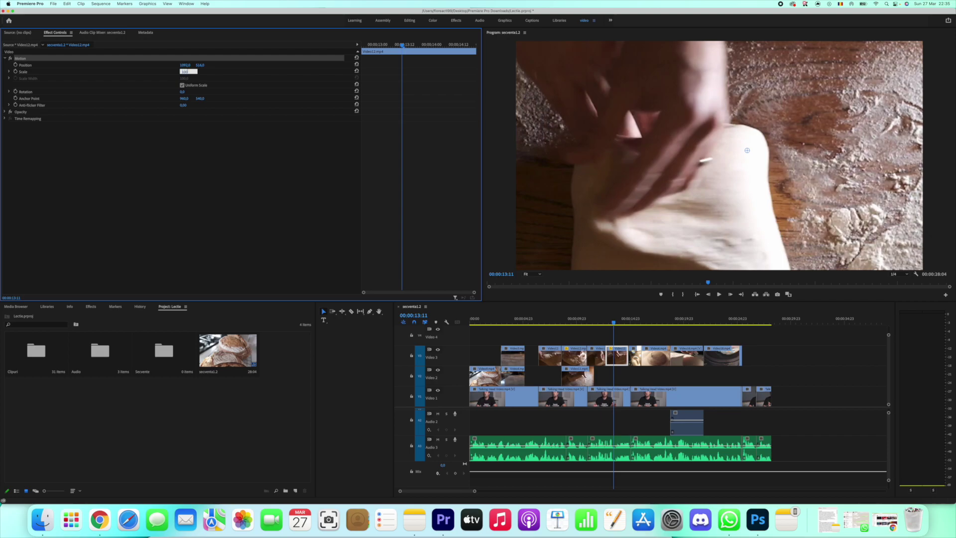
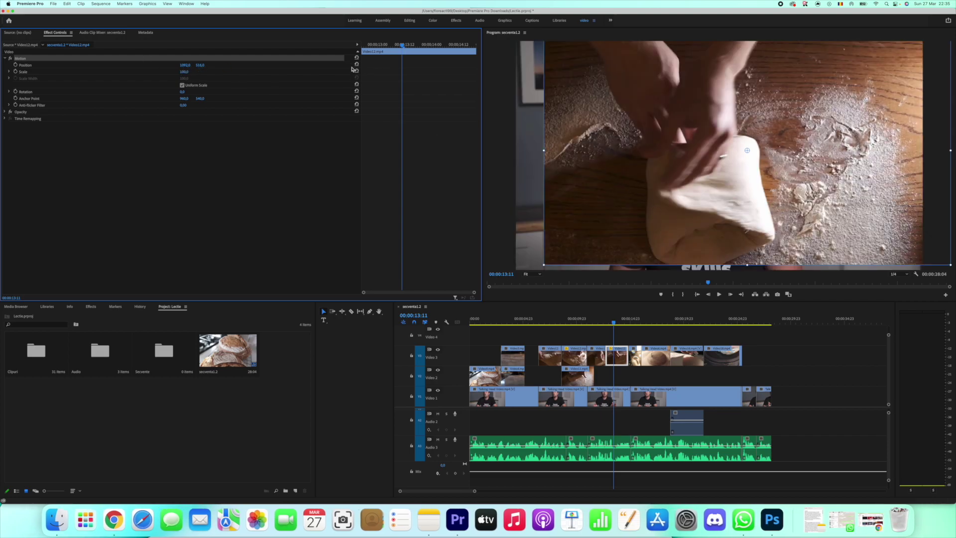
# Step: Reset the dough clip's Position to 960, 540, then select the final talking-head clip at 00:00:27:04
pyautogui.click(356, 64)
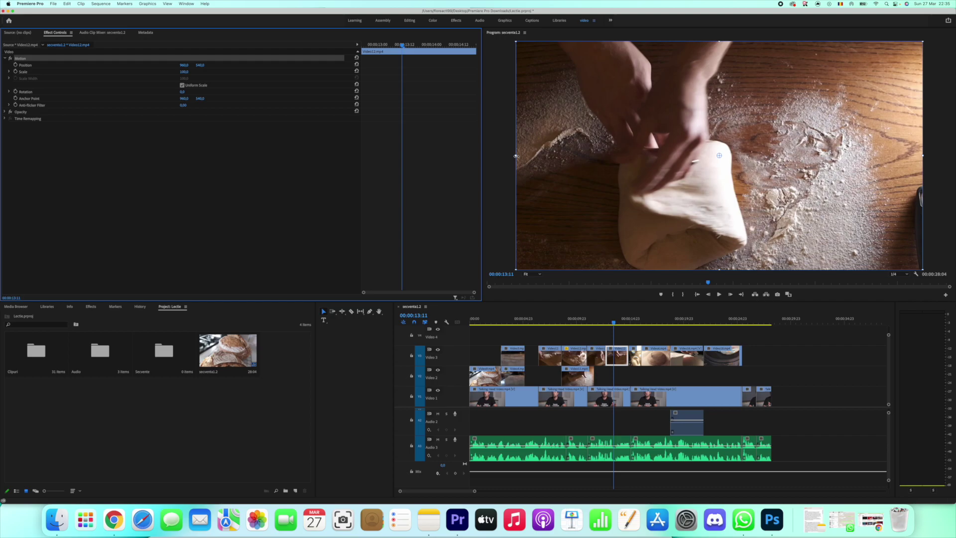
pyautogui.click(765, 396)
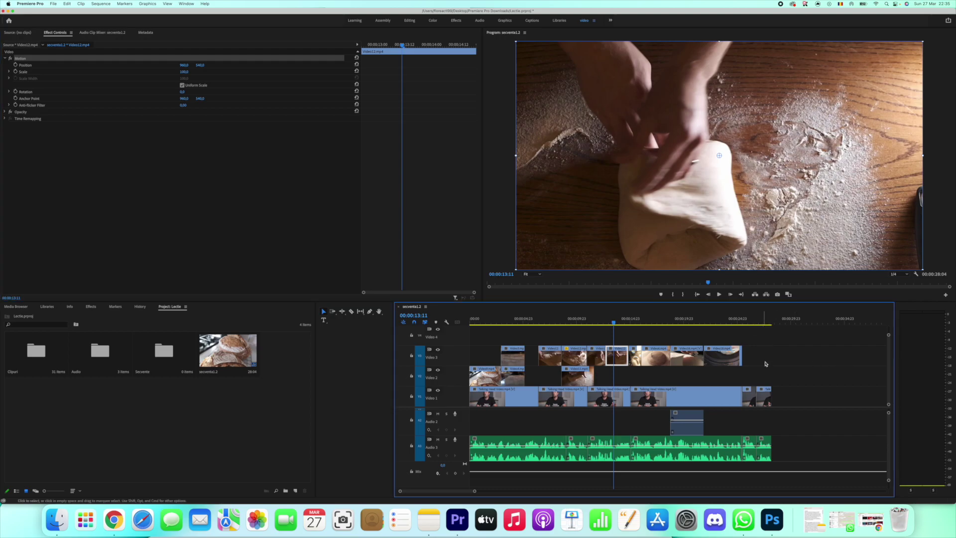
pyautogui.click(761, 324)
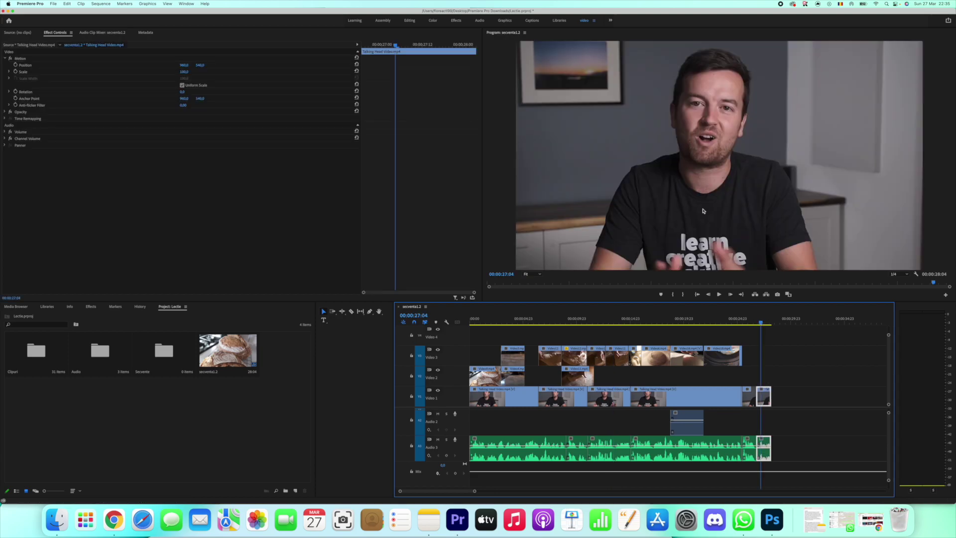
pyautogui.click(640, 158)
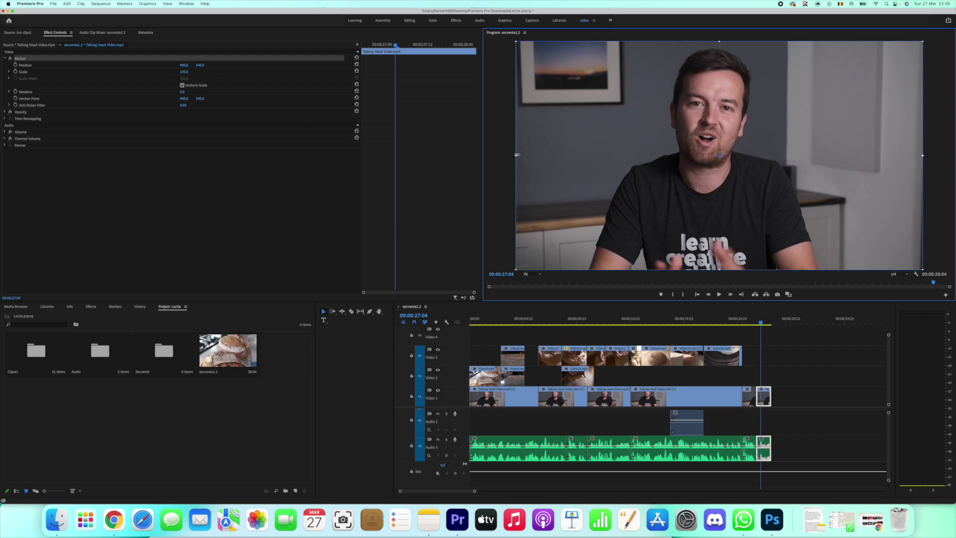
pyautogui.moveTo(517, 155); pyautogui.dragTo(413, 164)
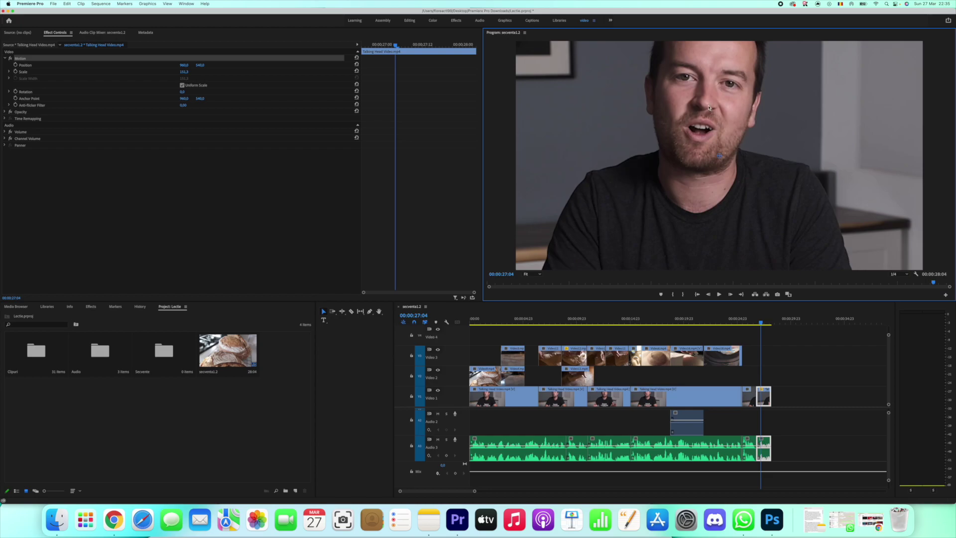
pyautogui.moveTo(822, 86); pyautogui.dragTo(818, 136)
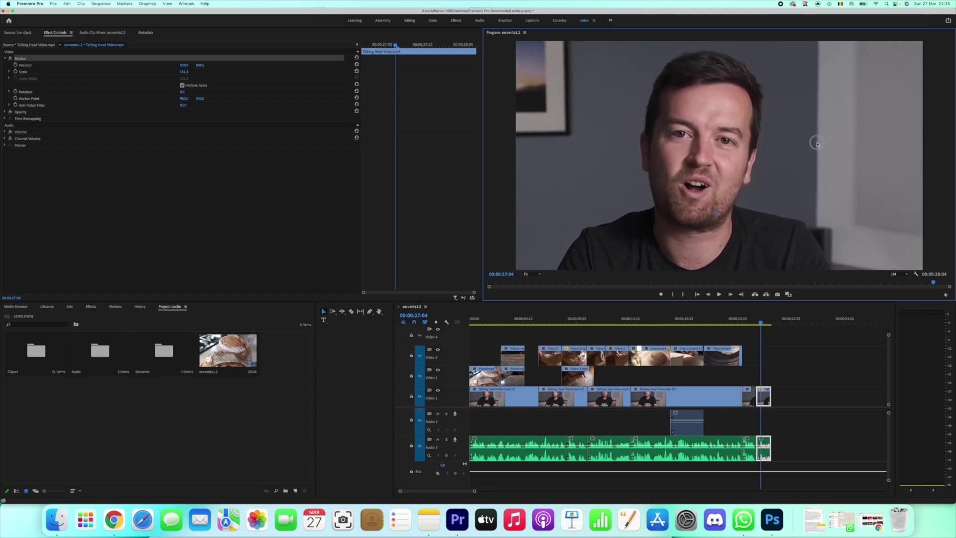
pyautogui.moveTo(818, 135); pyautogui.dragTo(809, 138)
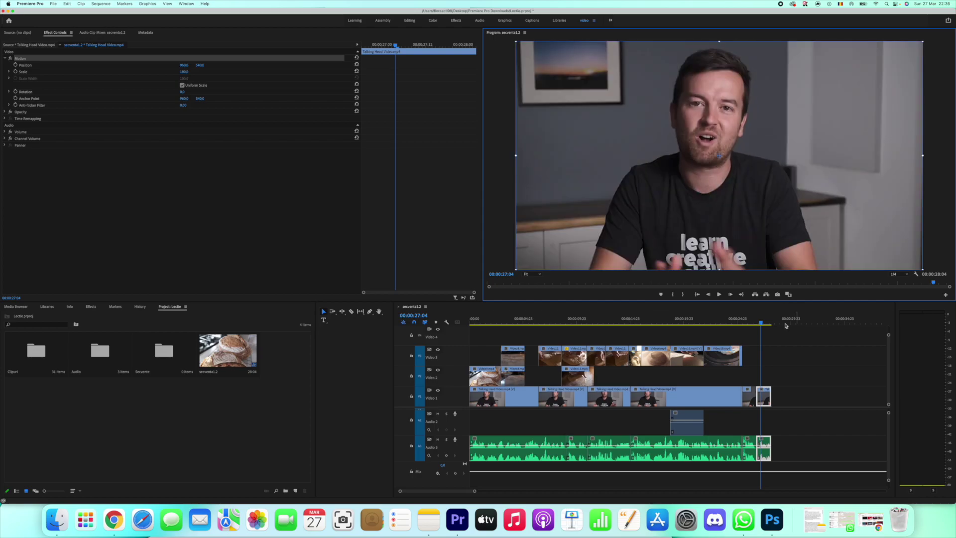
pyautogui.click(799, 399)
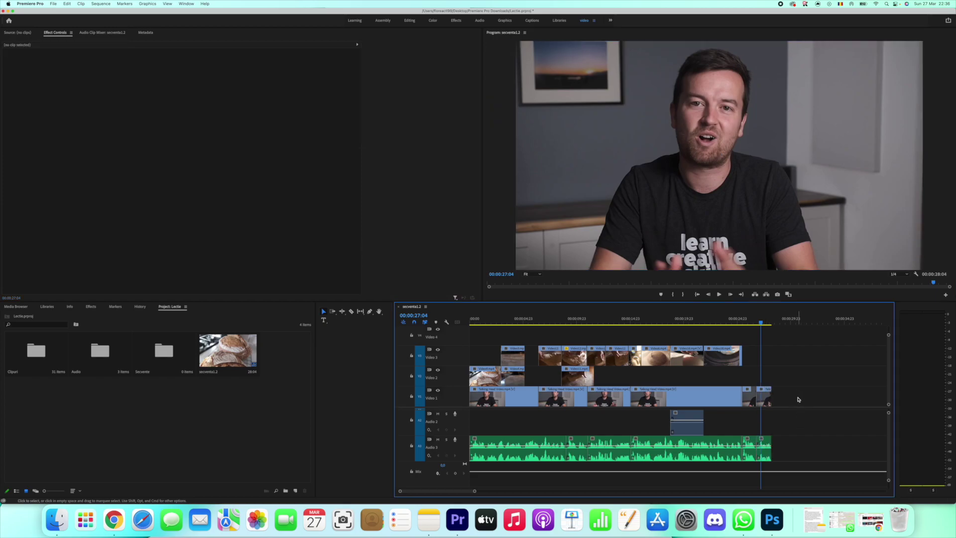
pyautogui.click(767, 397)
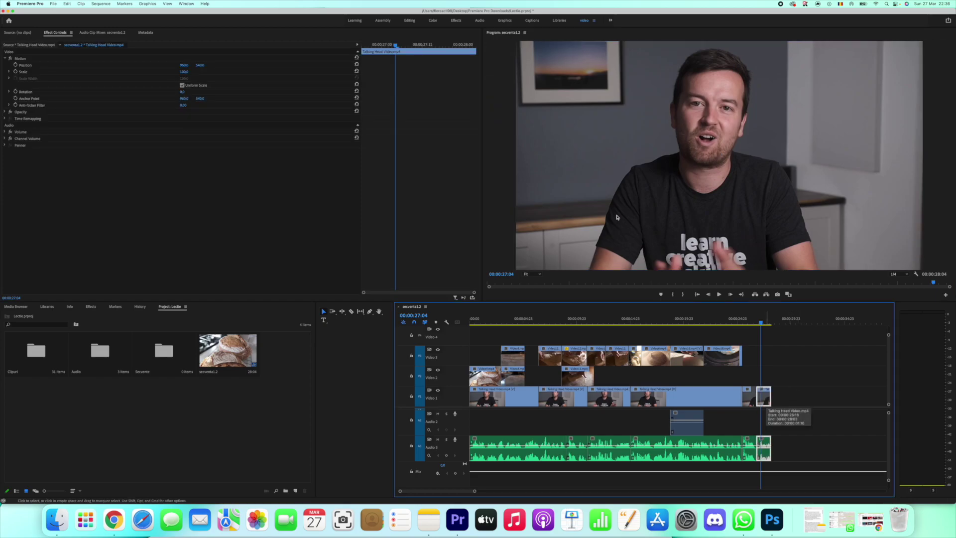
pyautogui.click(761, 297)
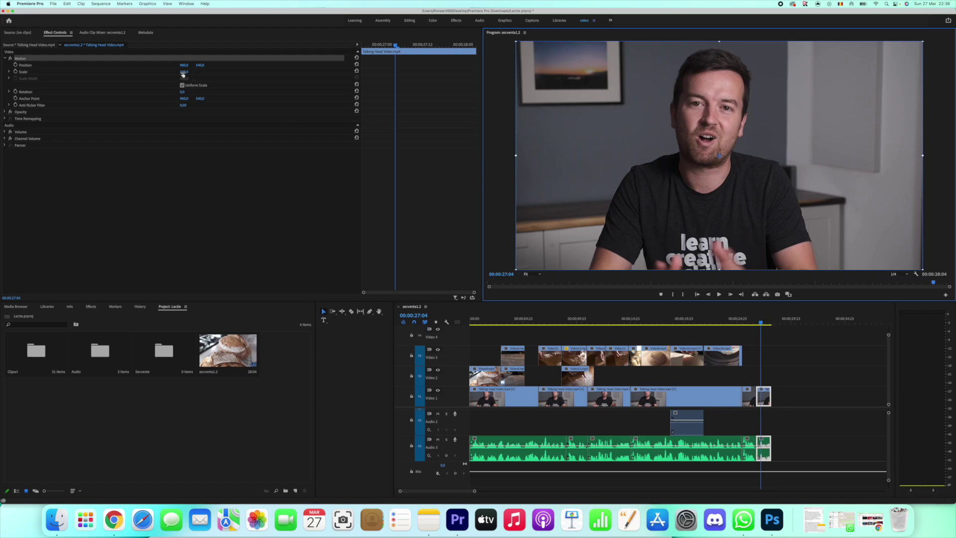
pyautogui.moveTo(184, 72); pyautogui.dragTo(209, 72)
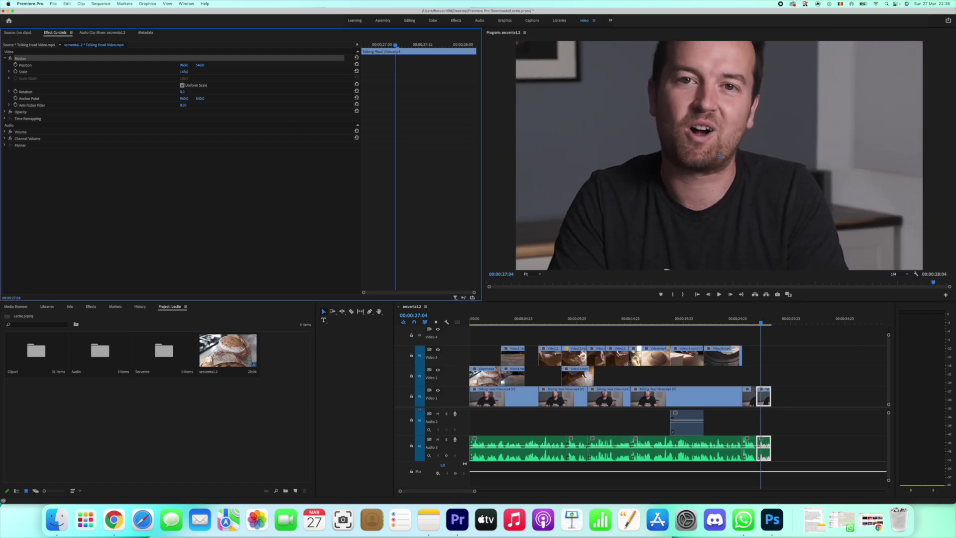
pyautogui.moveTo(719, 97); pyautogui.dragTo(719, 144)
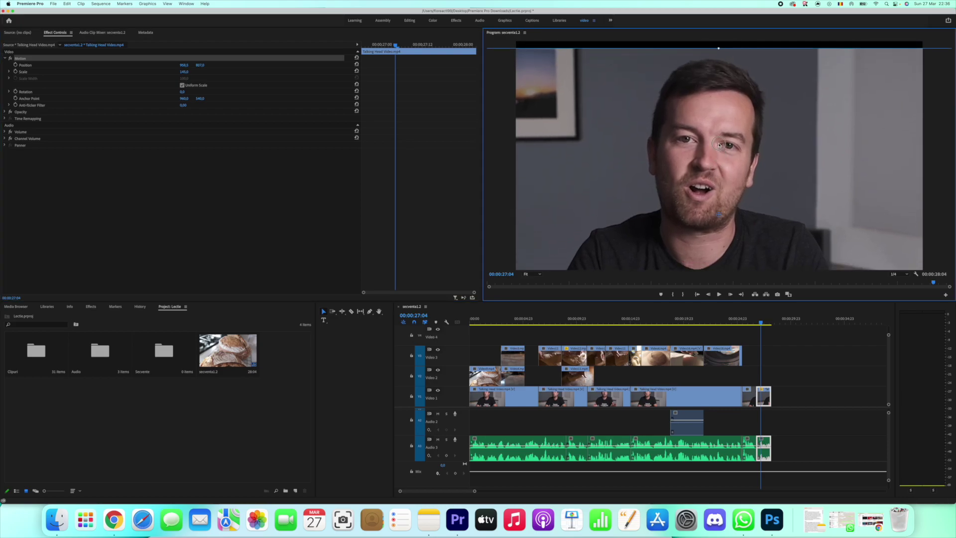
pyautogui.press('super+z')
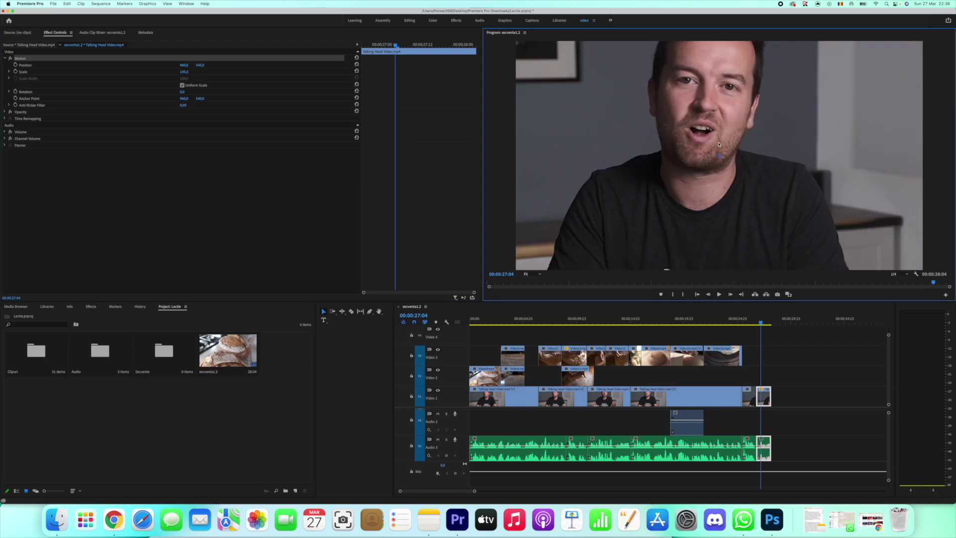
pyautogui.press('super+z')
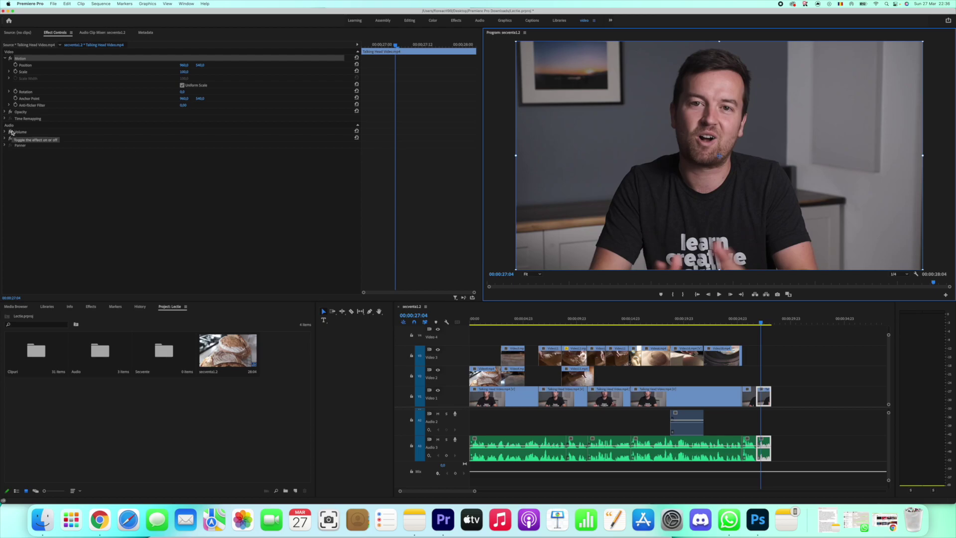
# Step: Turn off Uniform Scale and stretch the talking-head clip separately in width and height to width 103.9
pyautogui.click(181, 85)
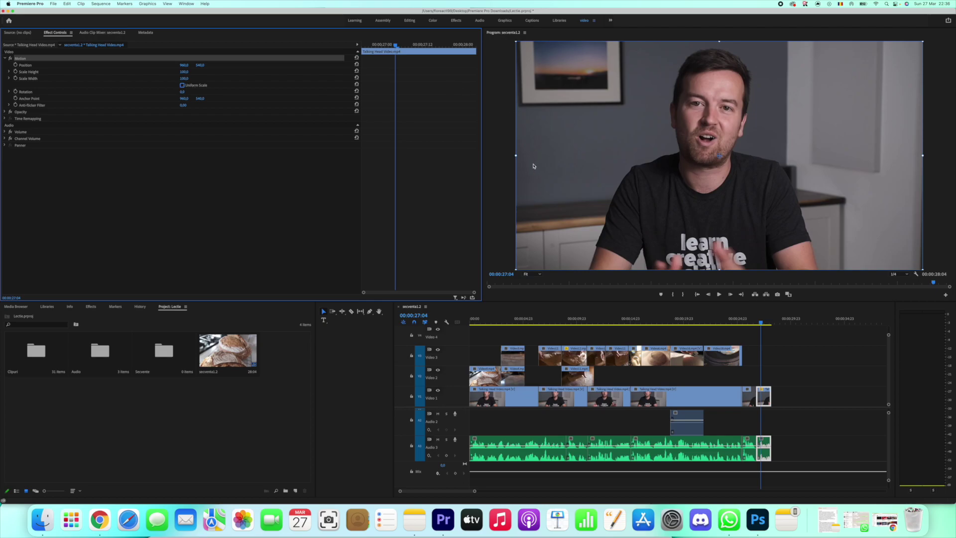
pyautogui.moveTo(515, 155)
pyautogui.mouseDown()
pyautogui.moveTo(302, 168)
pyautogui.moveTo(621, 159)
pyautogui.mouseUp()
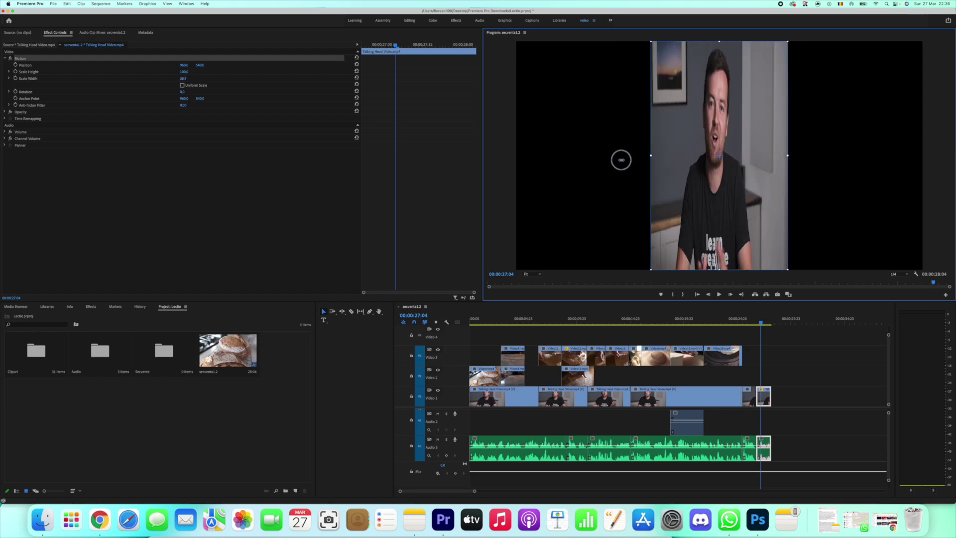
pyautogui.moveTo(621, 160); pyautogui.dragTo(507, 165)
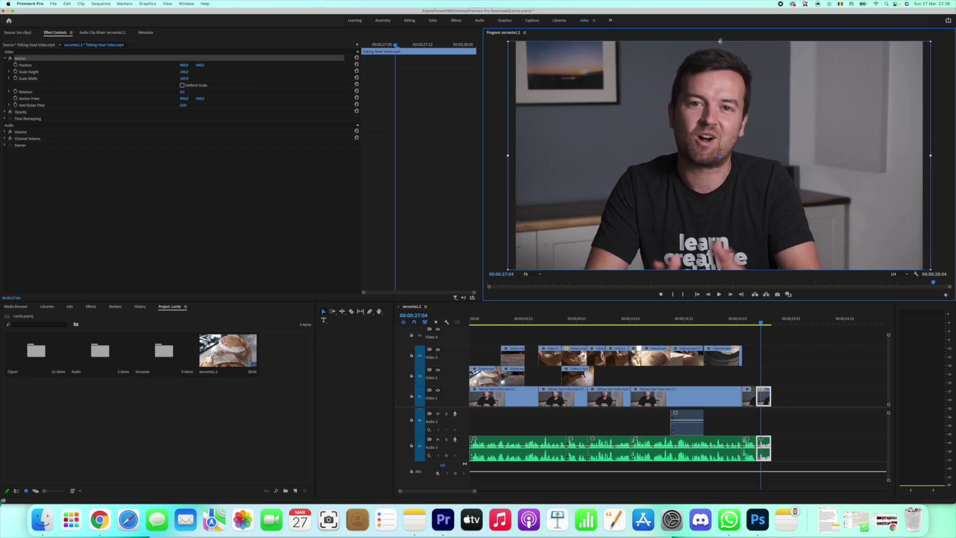
pyautogui.moveTo(720, 41)
pyautogui.mouseDown()
pyautogui.moveTo(714, 56)
pyautogui.moveTo(719, 20)
pyautogui.mouseUp()
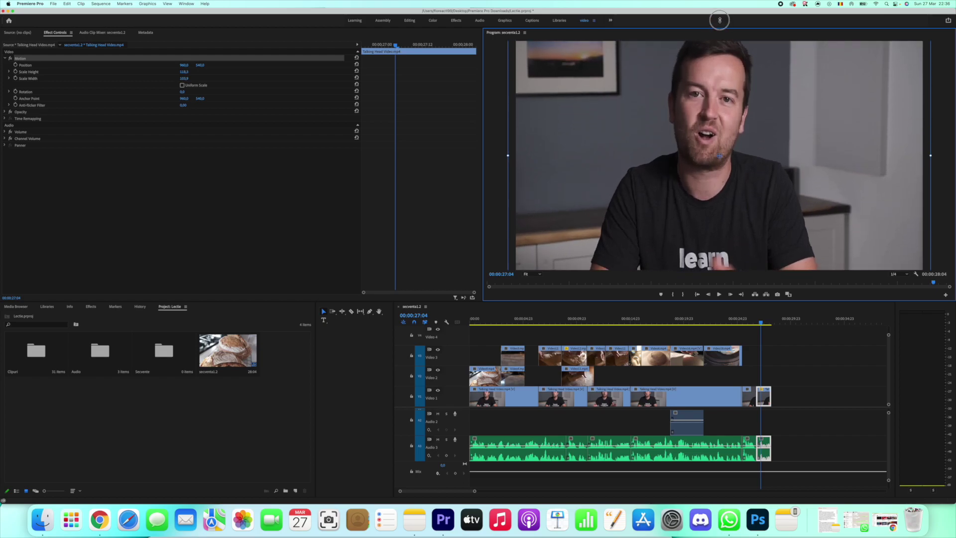
pyautogui.click(182, 86)
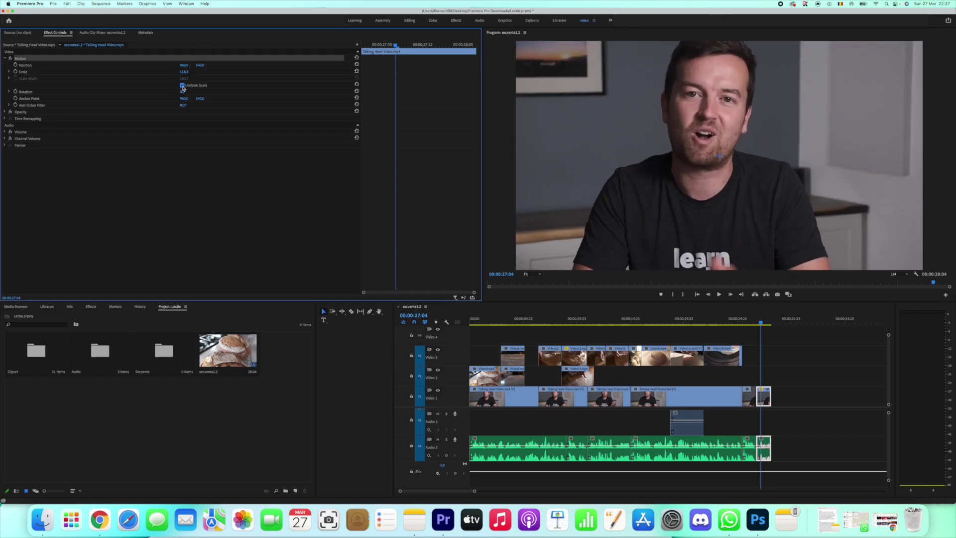
pyautogui.click(183, 85)
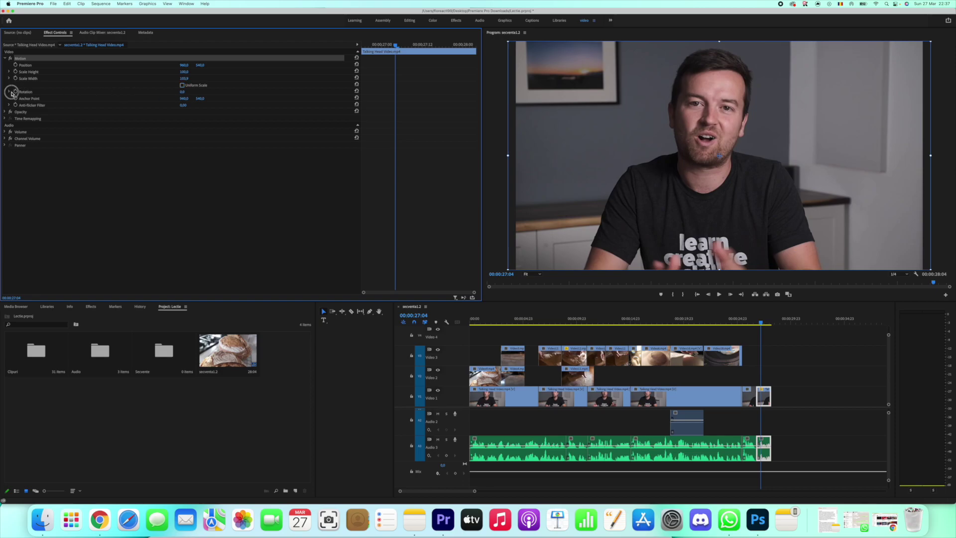
# Step: Experiment with the talking-head clip's Rotation: scrub it, reset it, then try a tilt and 90°
pyautogui.click(9, 92)
pyautogui.moveTo(184, 99); pyautogui.dragTo(184, 97)
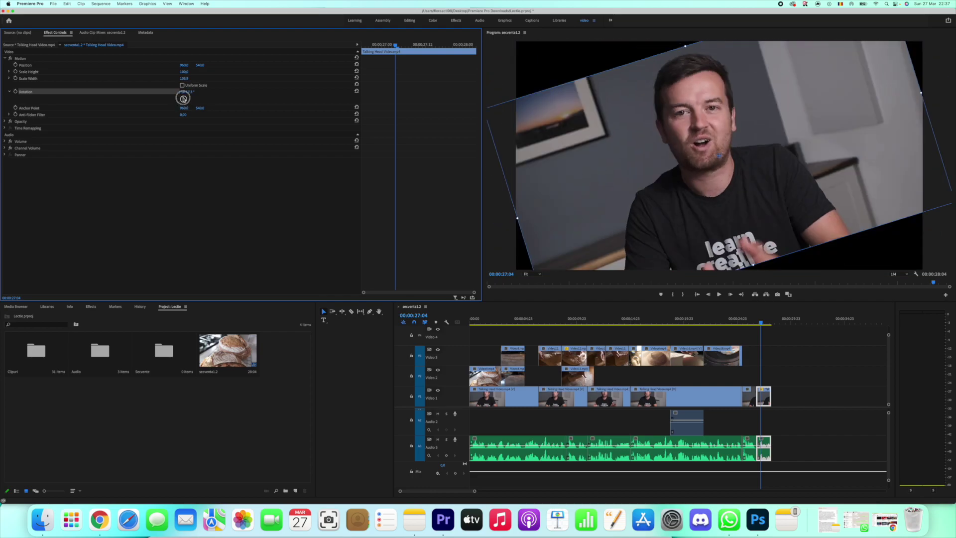
pyautogui.click(357, 91)
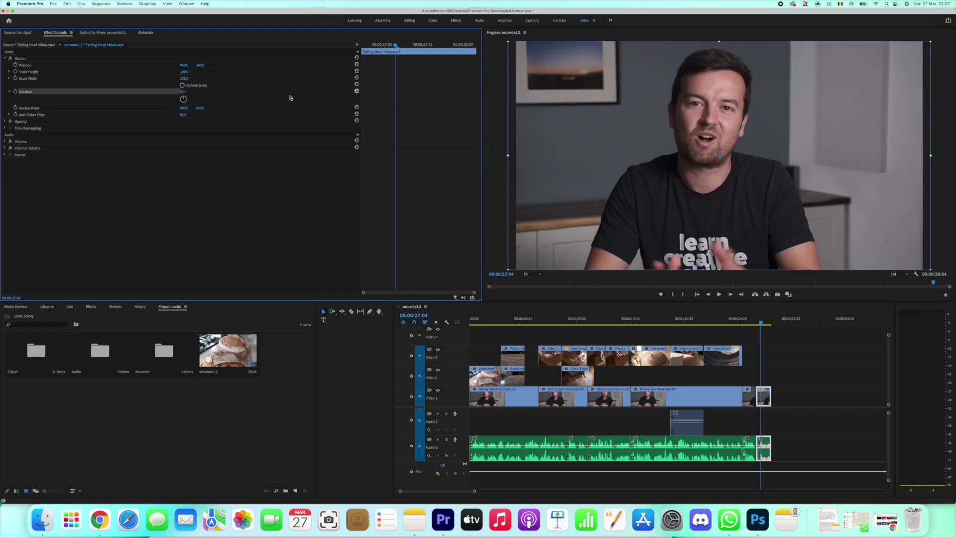
pyautogui.click(9, 92)
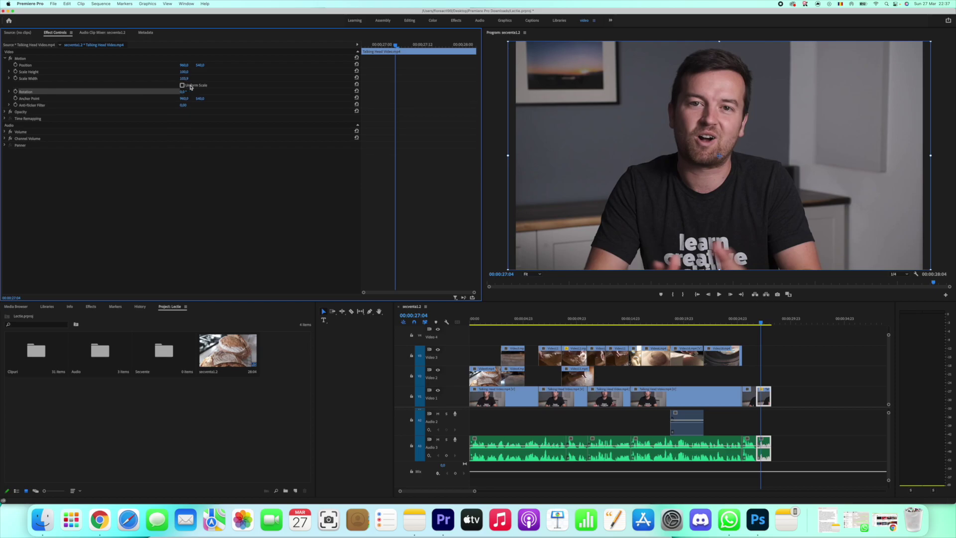
pyautogui.moveTo(184, 92)
pyautogui.mouseDown()
pyautogui.moveTo(175, 91)
pyautogui.moveTo(182, 92)
pyautogui.mouseUp()
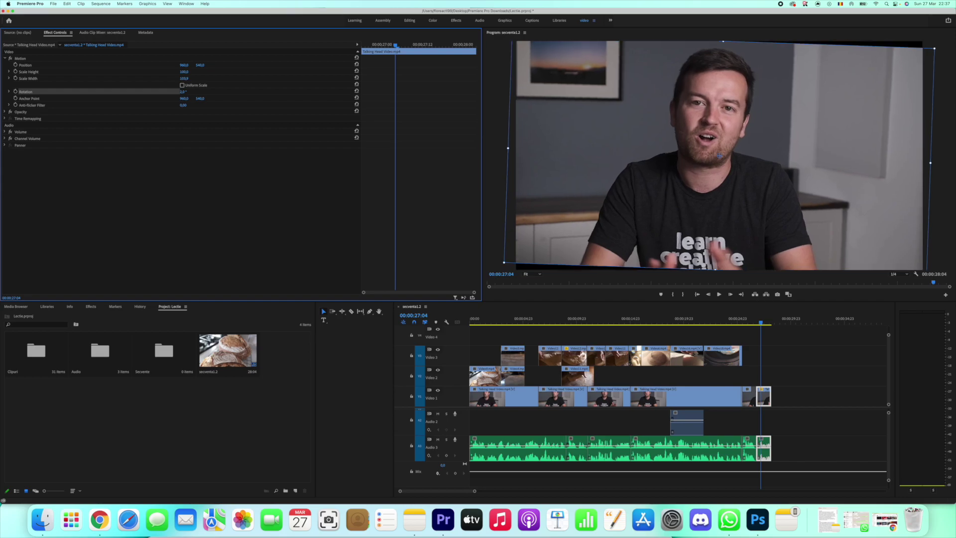
pyautogui.click(184, 93)
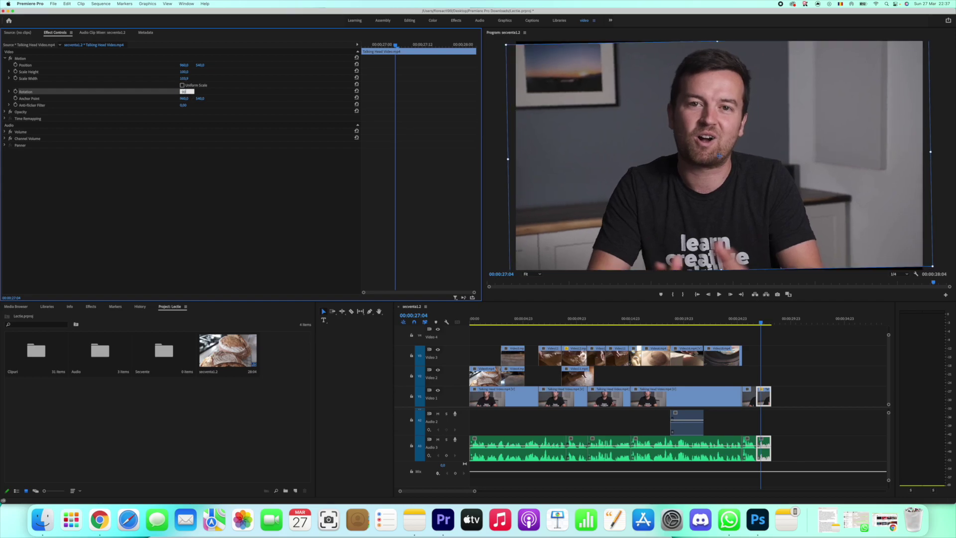
pyautogui.press('Return')
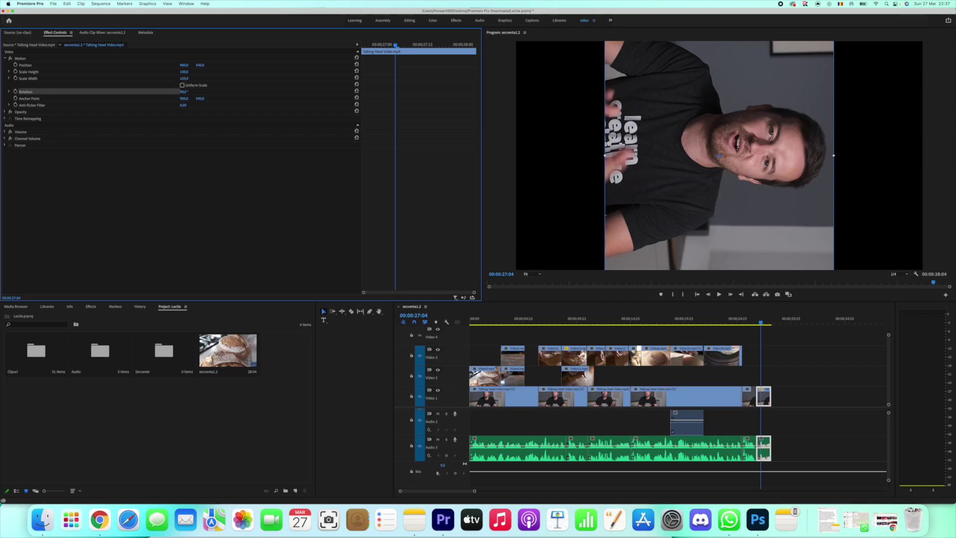
# Step: Enter 180 as the Rotation value to turn the talking-head clip upside down
pyautogui.click(185, 92)
pyautogui.write('-')
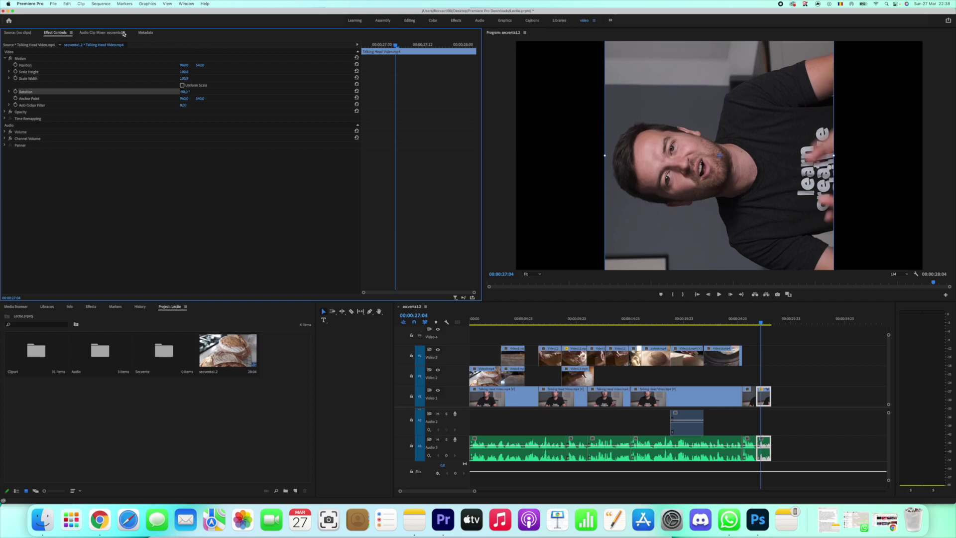
pyautogui.click(184, 91)
pyautogui.write('180')
pyautogui.click(722, 270)
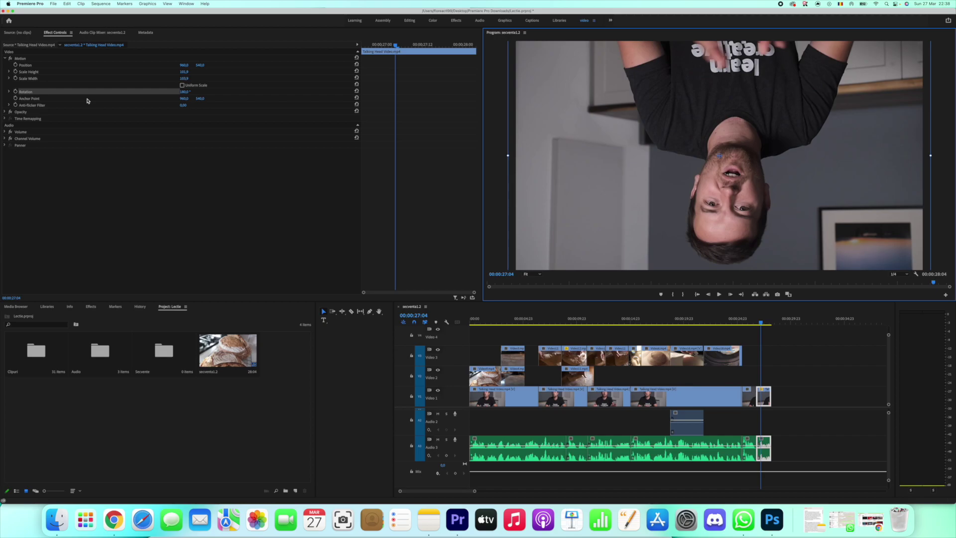
# Step: Undo the 180° rotation, re-enable Uniform Scale, and scrub the Scale value down slightly
pyautogui.click(87, 101)
pyautogui.hotkey('ctrl', 'z')
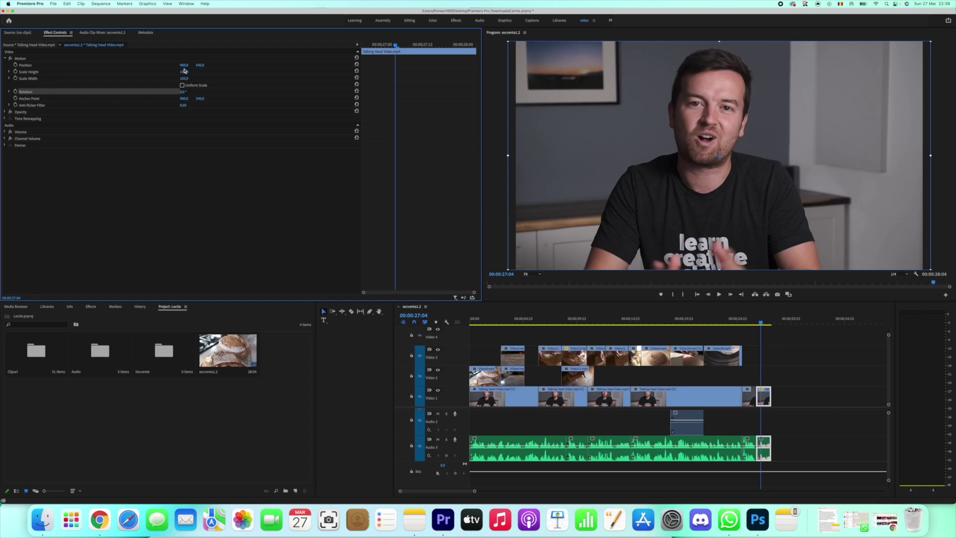
pyautogui.click(182, 85)
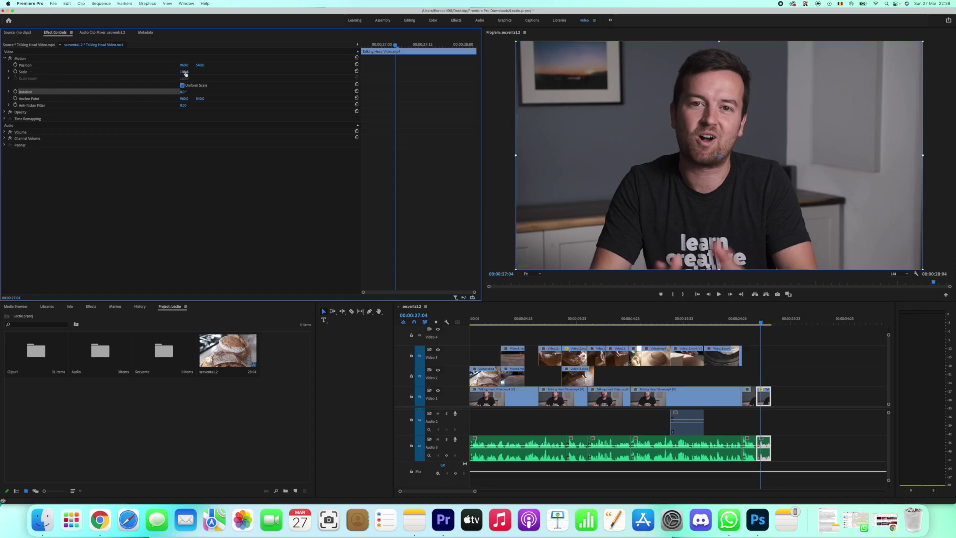
pyautogui.moveTo(185, 73)
pyautogui.mouseDown()
pyautogui.moveTo(167, 73)
pyautogui.moveTo(189, 74)
pyautogui.moveTo(161, 92)
pyautogui.moveTo(183, 91)
pyautogui.mouseUp()
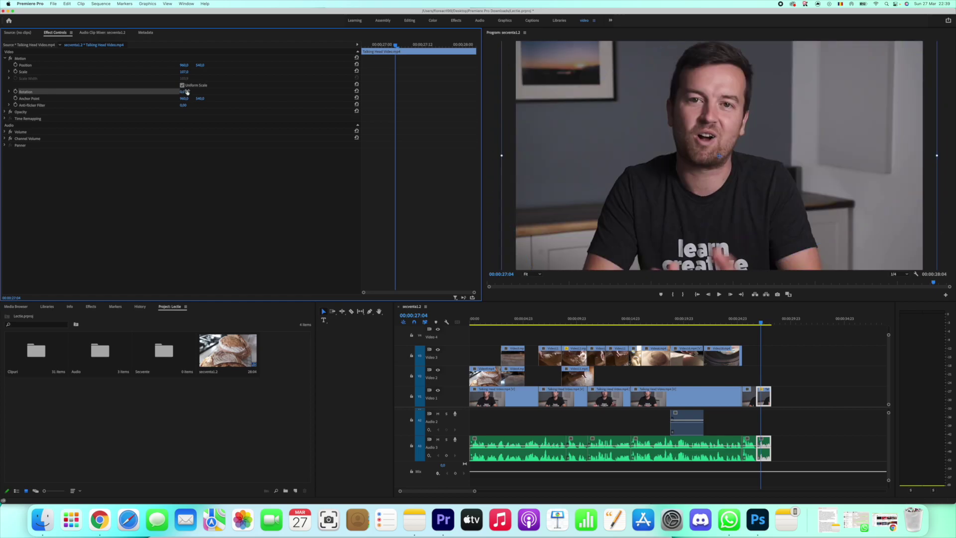
# Step: Move the anchor point up-left, enlarge the clip to about 263%, and rotate it around that point
pyautogui.moveTo(717, 155); pyautogui.dragTo(579, 68)
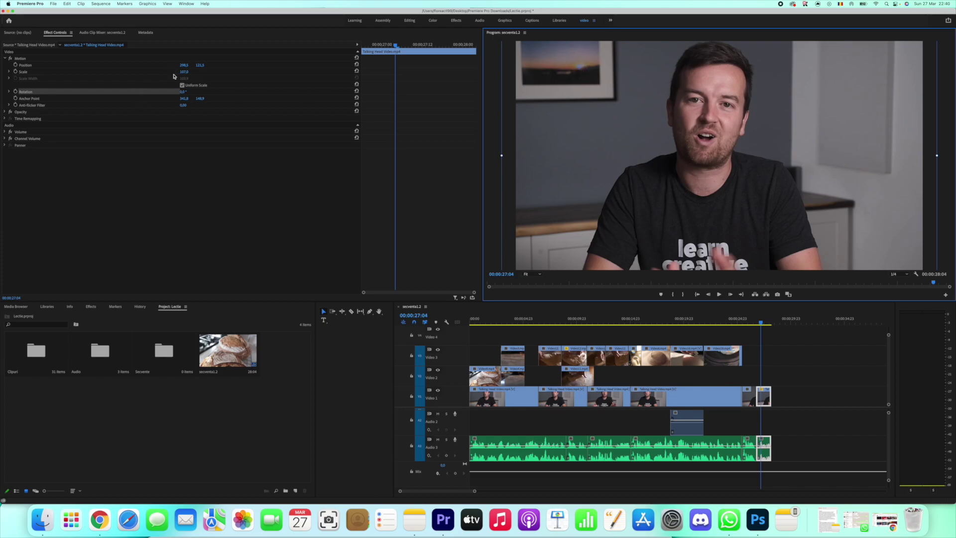
pyautogui.moveTo(185, 72)
pyautogui.mouseDown()
pyautogui.moveTo(265, 72)
pyautogui.moveTo(166, 72)
pyautogui.mouseUp()
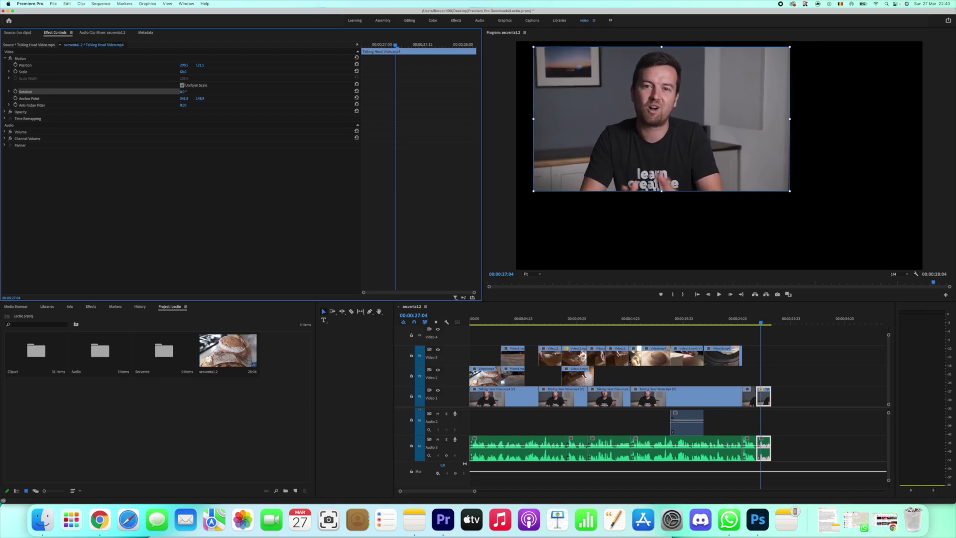
pyautogui.click(184, 91)
pyautogui.moveTo(184, 91)
pyautogui.mouseDown()
pyautogui.moveTo(217, 92)
pyautogui.moveTo(185, 92)
pyautogui.mouseUp()
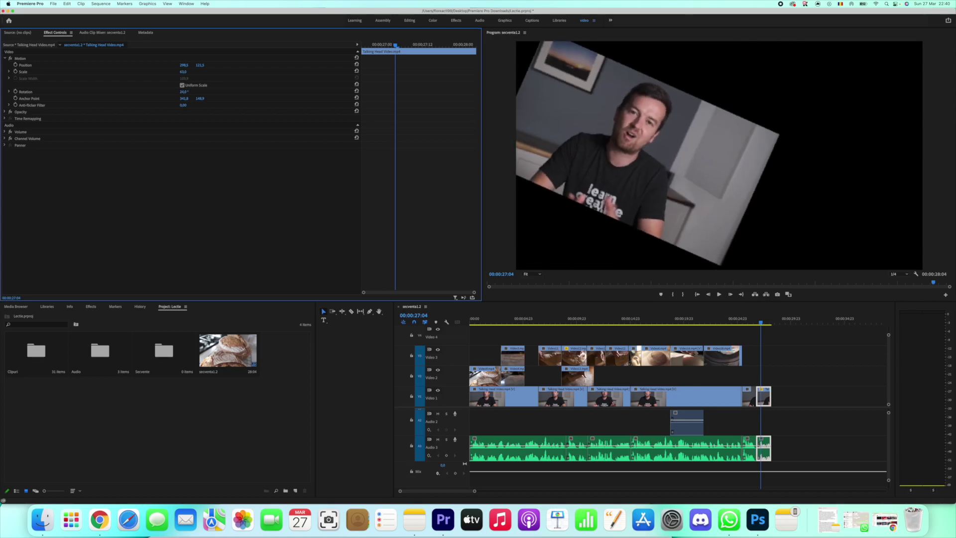
pyautogui.click(650, 128)
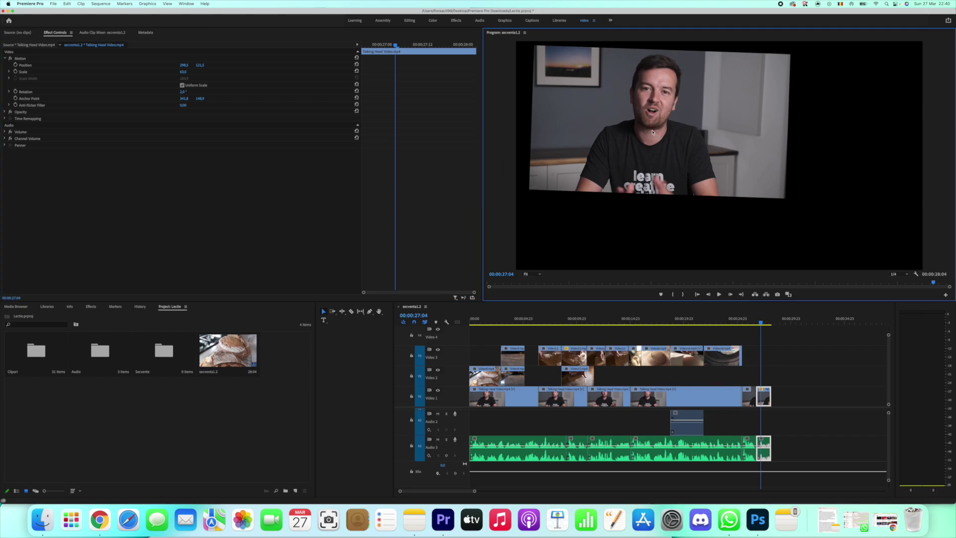
# Step: Relocate the anchor point, rotate the clip to 23 degrees, then undo the tilt and scale changes
pyautogui.click(183, 91)
pyautogui.moveTo(183, 91); pyautogui.dragTo(186, 91)
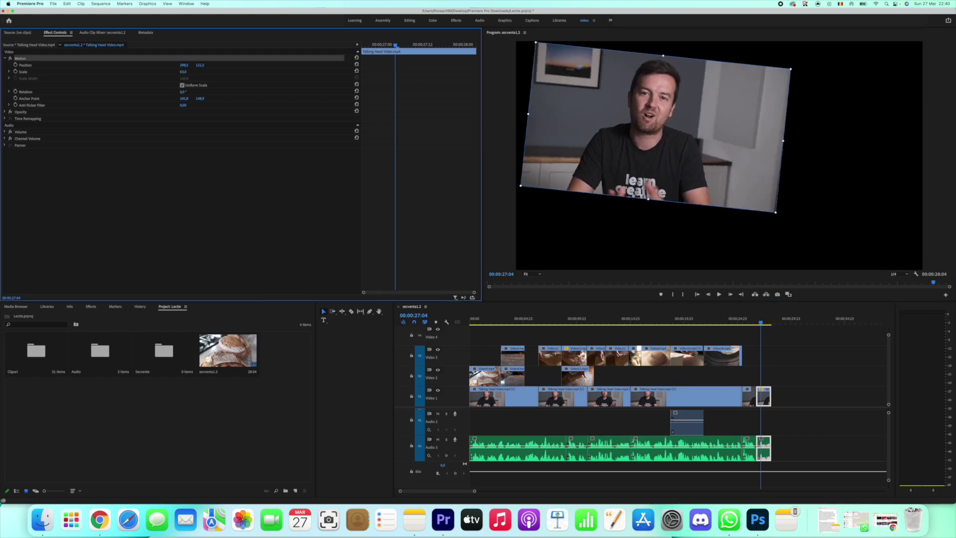
pyautogui.moveTo(633, 97); pyautogui.dragTo(752, 133)
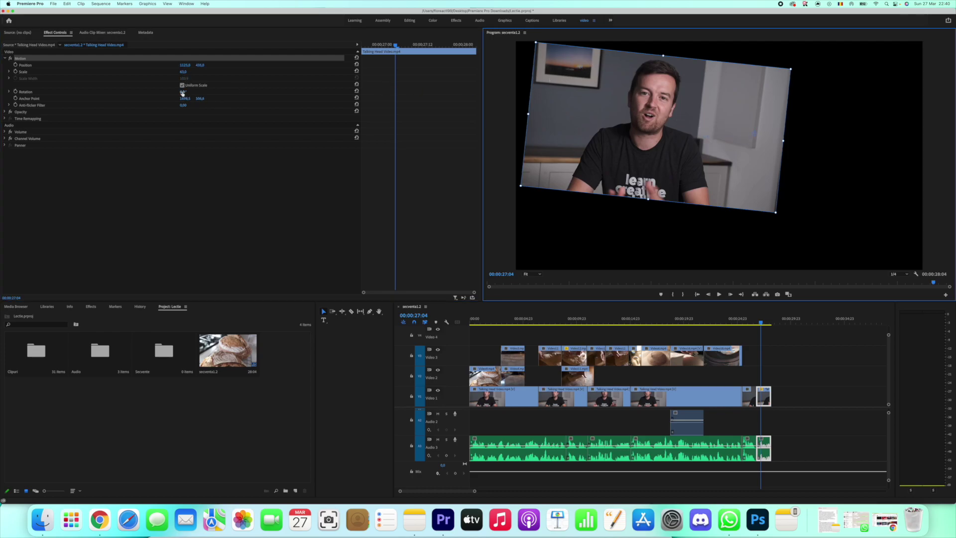
pyautogui.moveTo(183, 92); pyautogui.dragTo(191, 91)
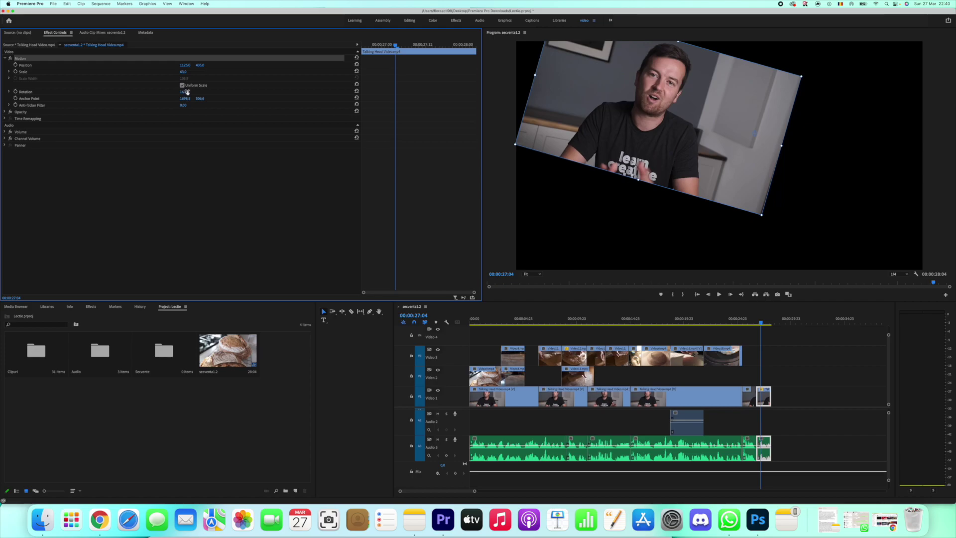
pyautogui.press('super+z')
pyautogui.press('super+z')
pyautogui.press('super+z')
pyautogui.press('super+z')
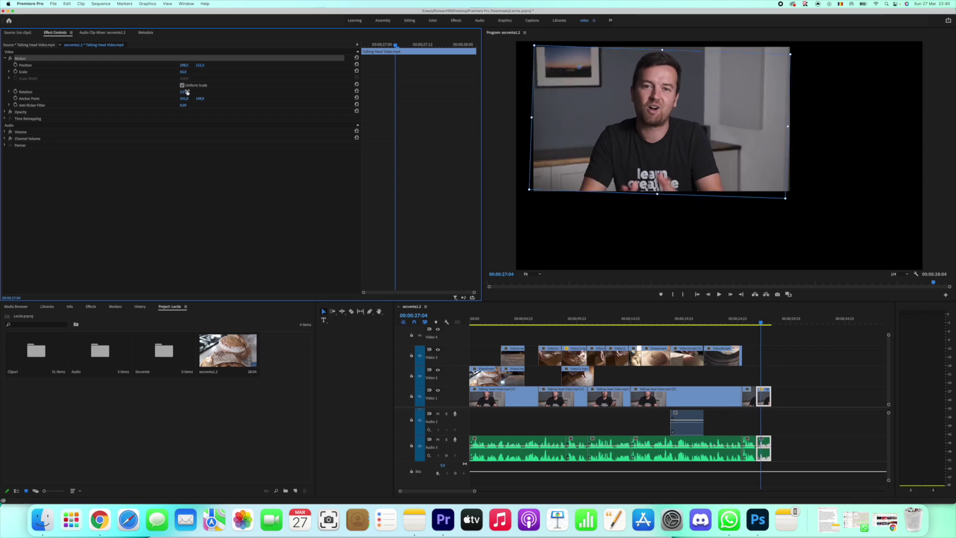
pyautogui.press('super+z')
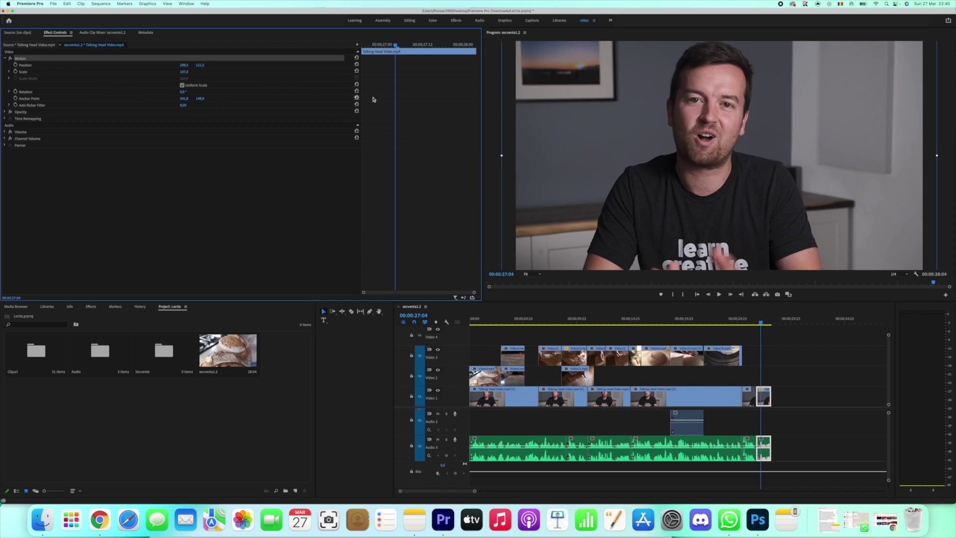
# Step: Reset the anchor point, place it on the presenter's eye, and zoom the clip in there
pyautogui.click(356, 98)
pyautogui.moveTo(600, 105); pyautogui.dragTo(750, 193)
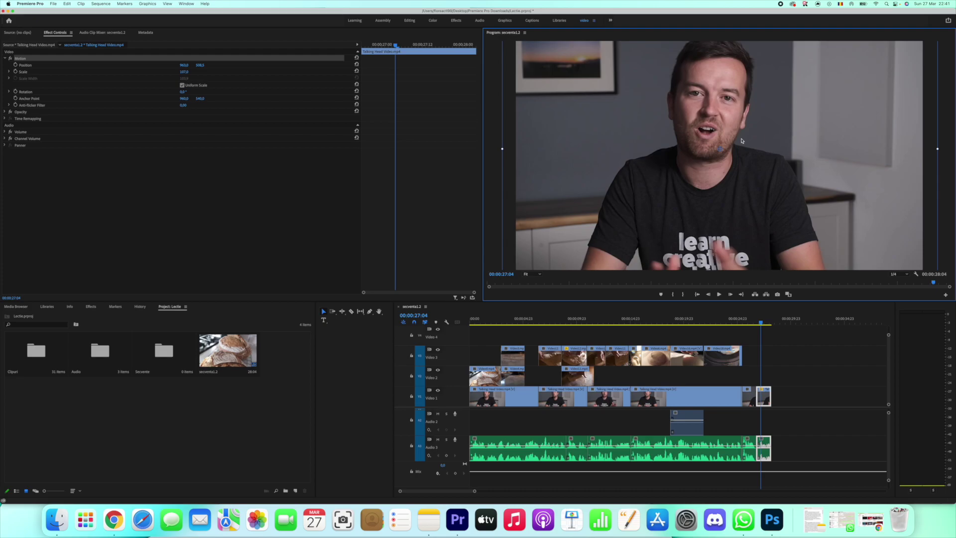
pyautogui.moveTo(722, 151); pyautogui.dragTo(731, 105)
pyautogui.click(185, 72)
pyautogui.moveTo(186, 73)
pyautogui.mouseDown()
pyautogui.moveTo(348, 73)
pyautogui.moveTo(209, 73)
pyautogui.mouseUp()
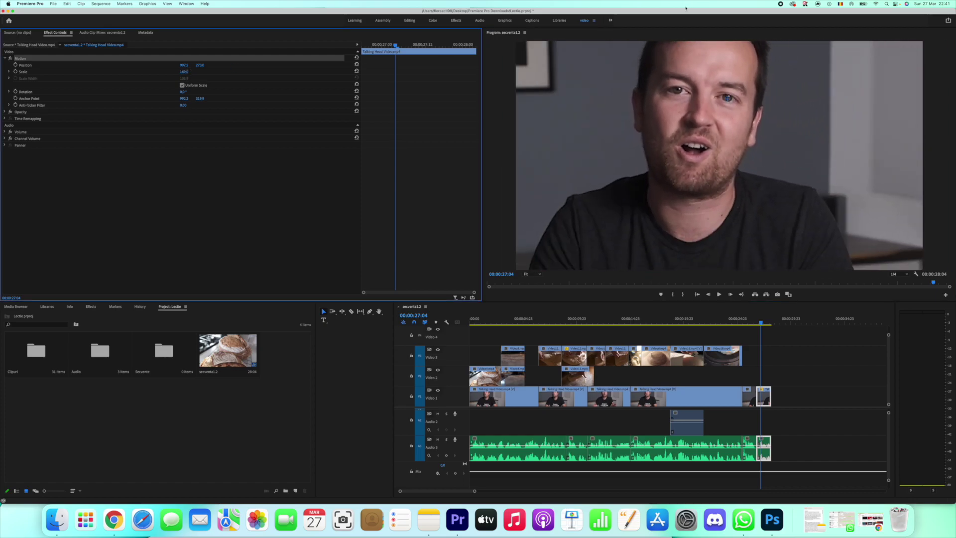
# Step: Move the anchor to the chin and zoom in there, then undo back to full frame
pyautogui.moveTo(729, 100); pyautogui.dragTo(718, 157)
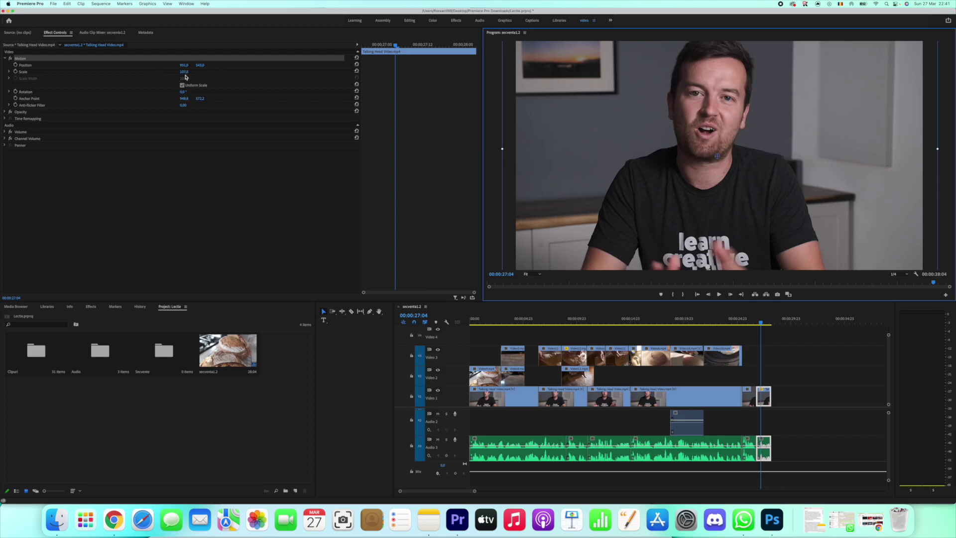
pyautogui.moveTo(184, 72); pyautogui.dragTo(374, 84)
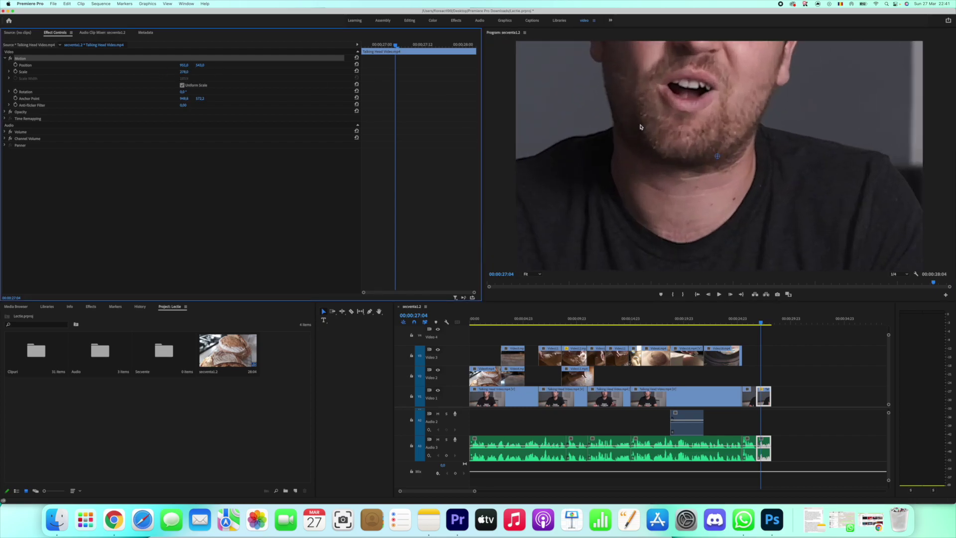
pyautogui.moveTo(649, 164); pyautogui.dragTo(649, 274)
pyautogui.press('super+z')
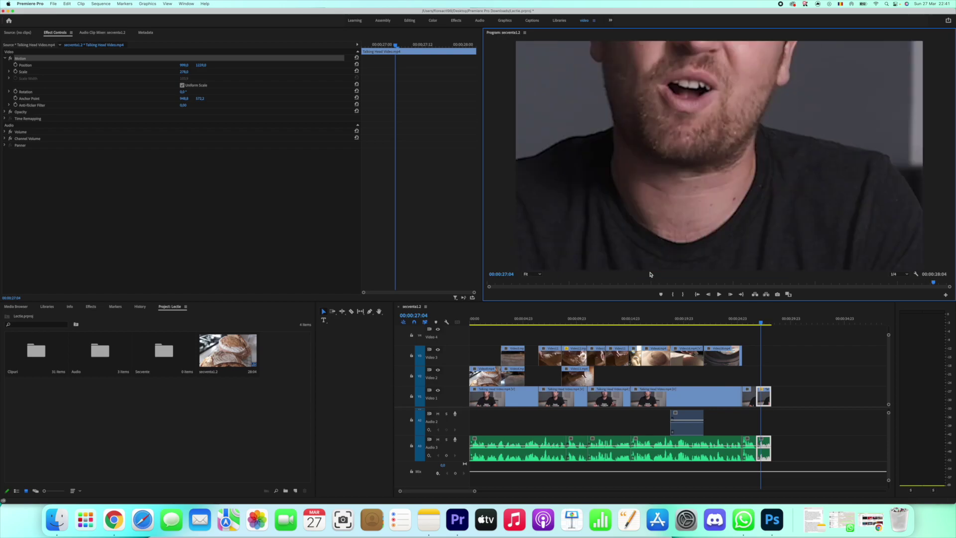
pyautogui.press('super+z')
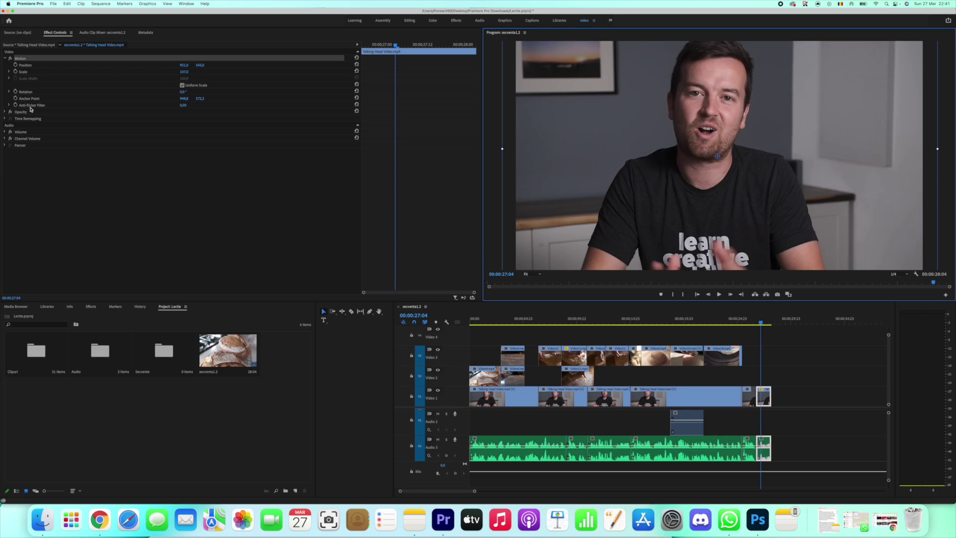
pyautogui.click(33, 109)
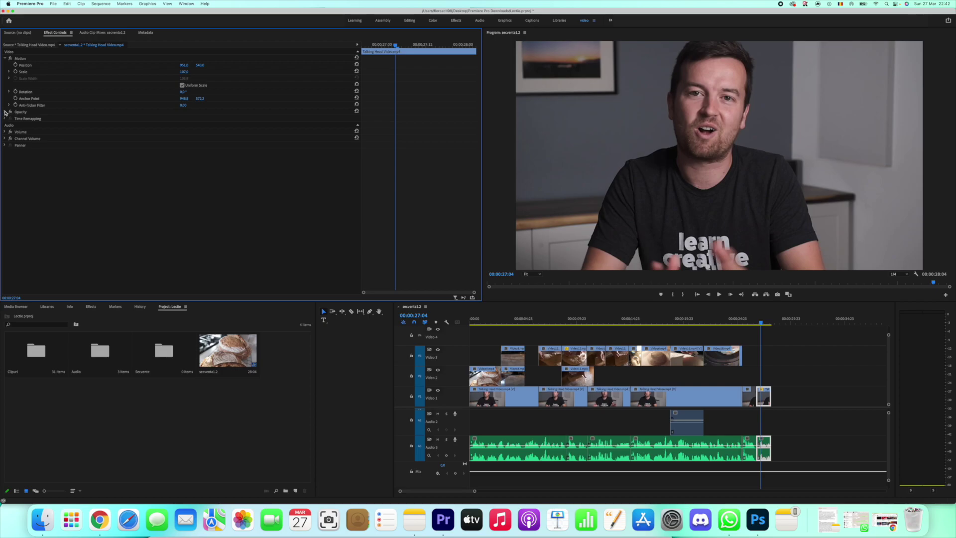
# Step: Expand the Opacity settings, test fading the clip, and restore it to full opacity
pyautogui.click(5, 112)
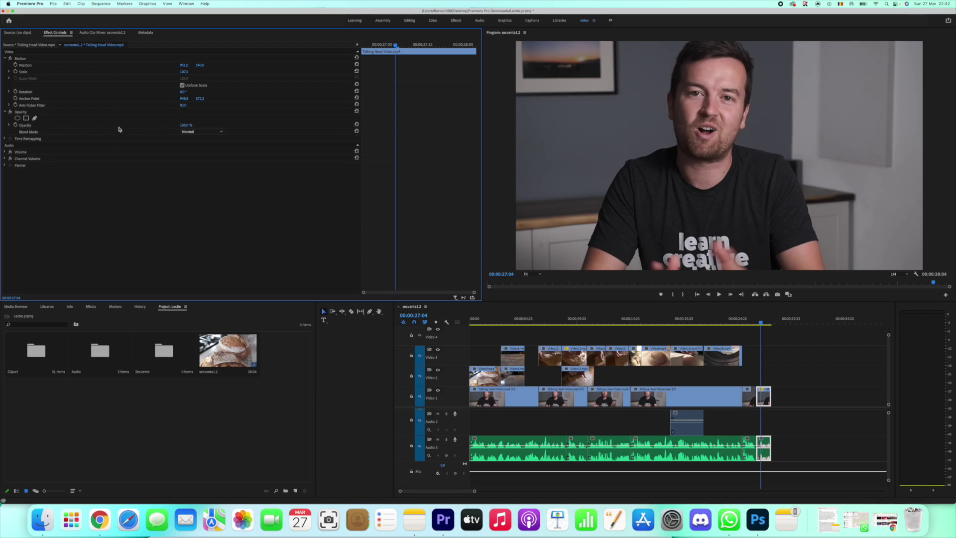
pyautogui.click(9, 125)
pyautogui.click(9, 126)
pyautogui.moveTo(184, 125); pyautogui.dragTo(174, 126)
pyautogui.press('super+z')
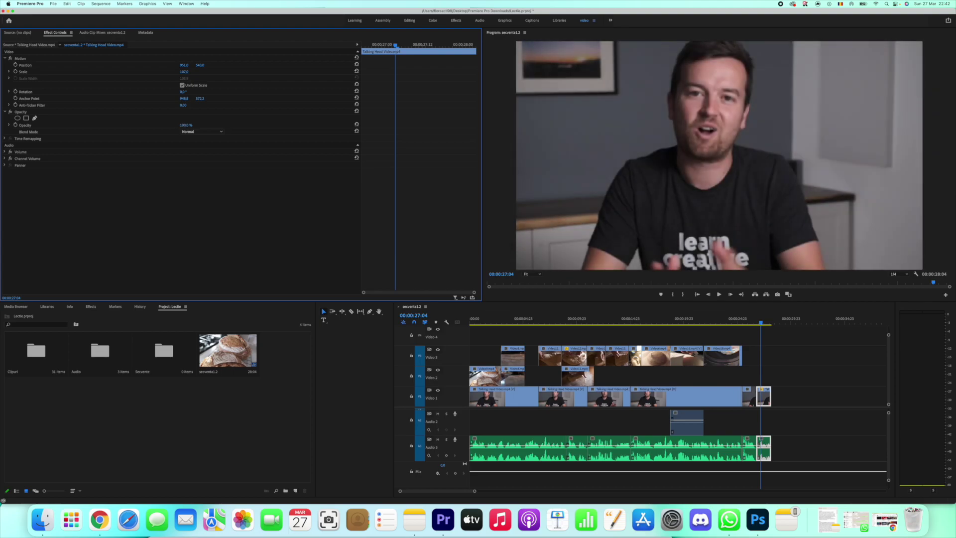
# Step: Lower the Video6.mp4 bread clip's opacity, trying 27%, 33%, 45% and 50% before settling on 20%
pyautogui.click(657, 320)
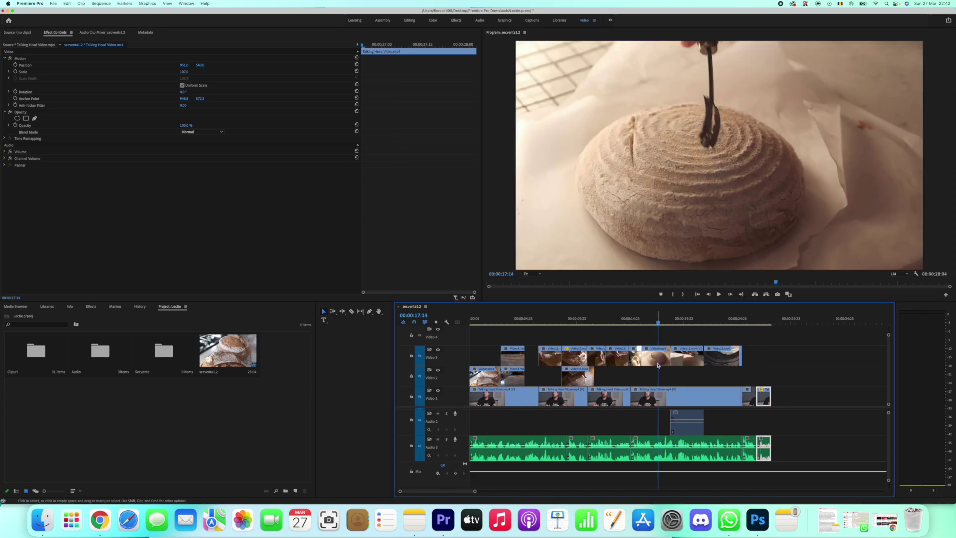
pyautogui.click(658, 365)
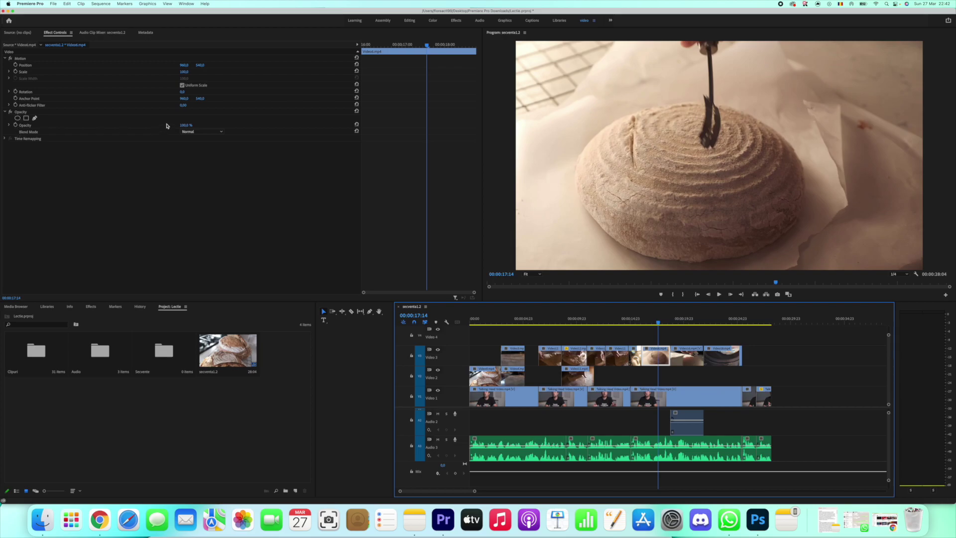
pyautogui.moveTo(184, 125); pyautogui.dragTo(142, 125)
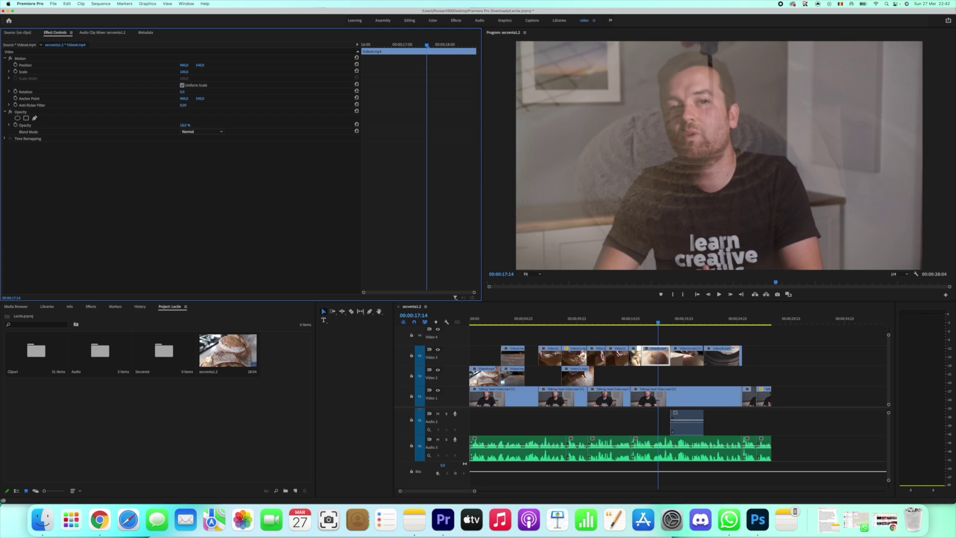
pyautogui.moveTo(144, 125); pyautogui.dragTo(134, 125)
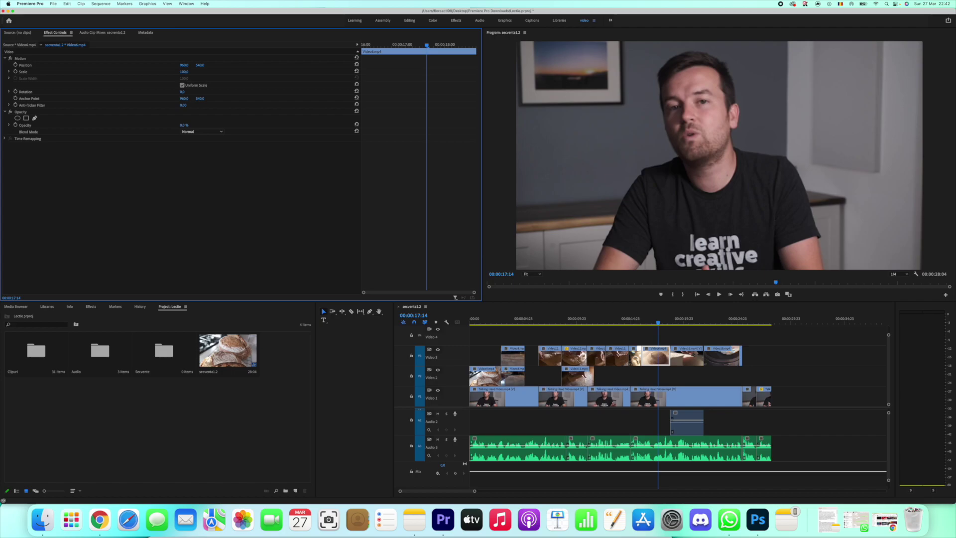
pyautogui.moveTo(135, 125)
pyautogui.mouseDown()
pyautogui.moveTo(185, 126)
pyautogui.moveTo(161, 126)
pyautogui.mouseUp()
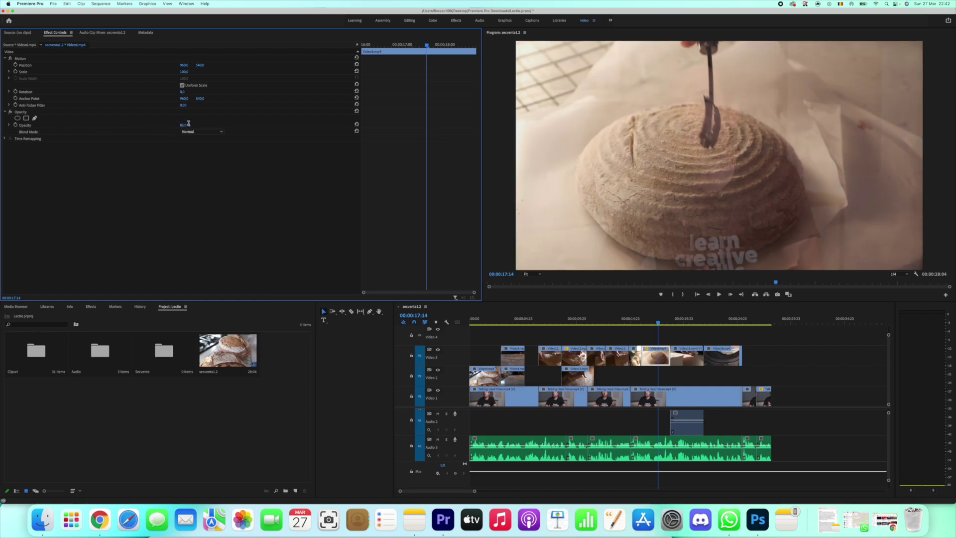
pyautogui.click(184, 125)
pyautogui.write('50')
pyautogui.press('Return')
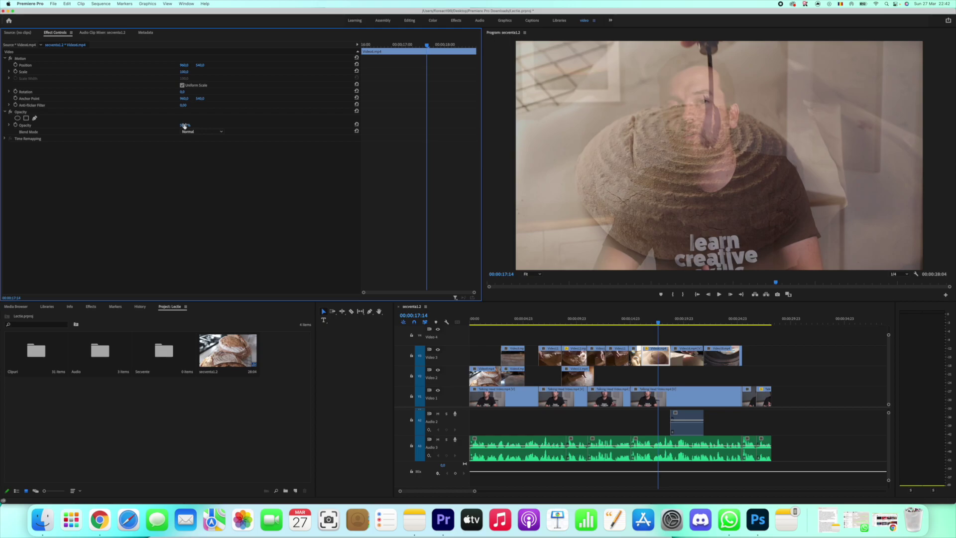
pyautogui.moveTo(184, 126); pyautogui.dragTo(164, 125)
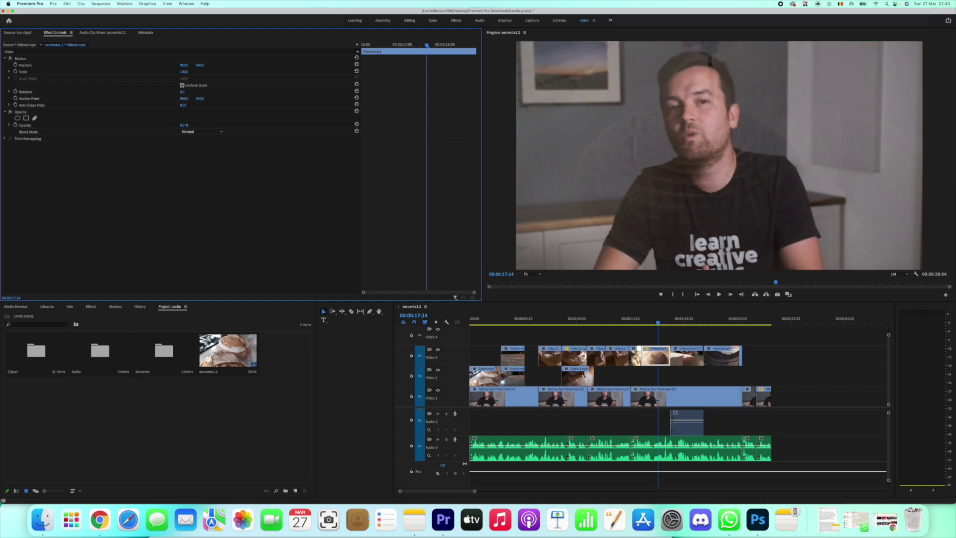
# Step: Shrink the bread overlay into an upper-right box, then undo back to full frame and higher opacity
pyautogui.click(21, 58)
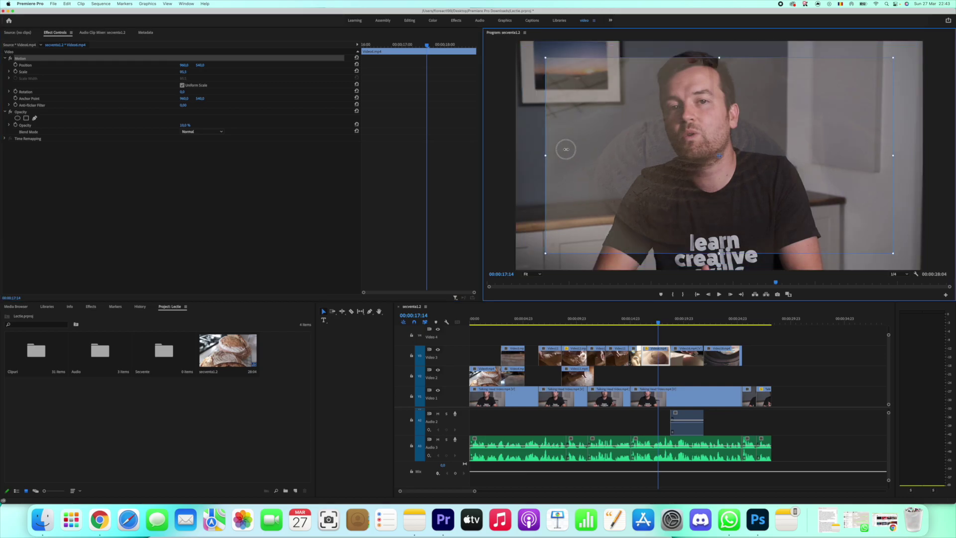
pyautogui.moveTo(517, 156); pyautogui.dragTo(646, 156)
pyautogui.moveTo(740, 159)
pyautogui.mouseDown()
pyautogui.moveTo(842, 123)
pyautogui.moveTo(869, 93)
pyautogui.mouseUp()
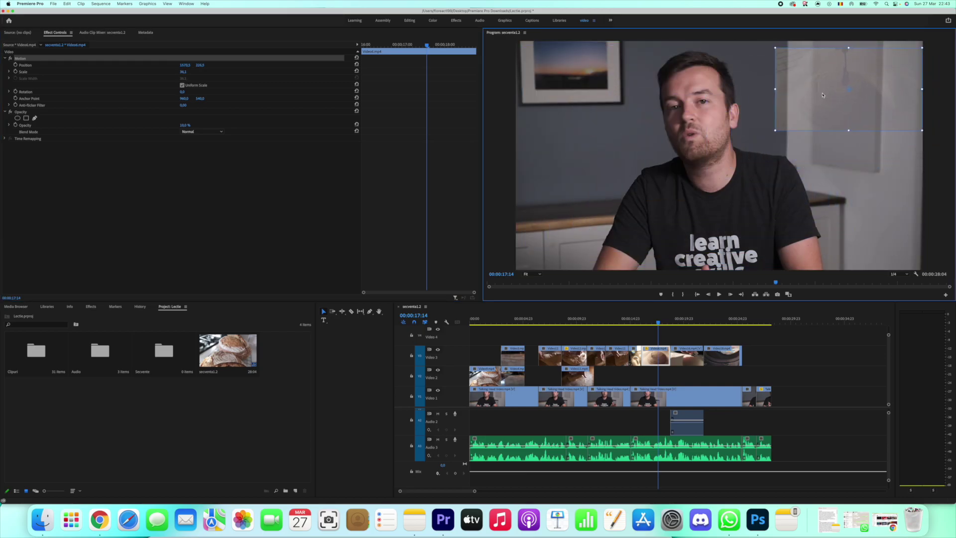
pyautogui.press('super+z')
pyautogui.press('super+z')
pyautogui.press('super+z')
pyautogui.press('super+z')
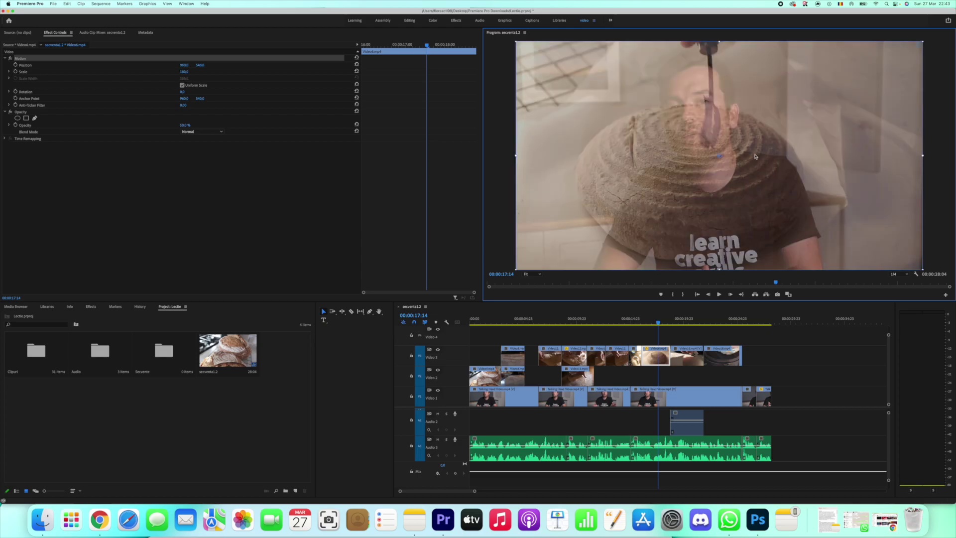
pyautogui.press('super+z')
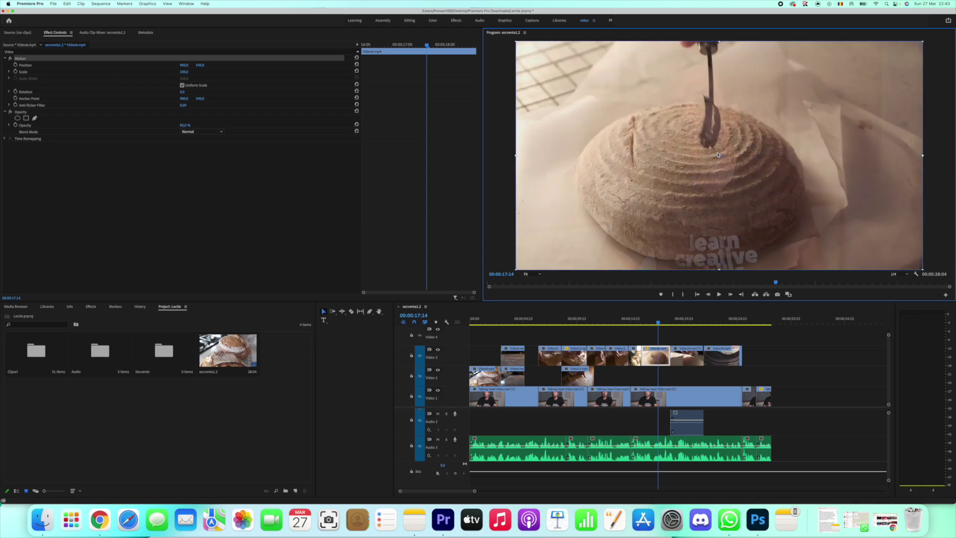
pyautogui.press('super+z')
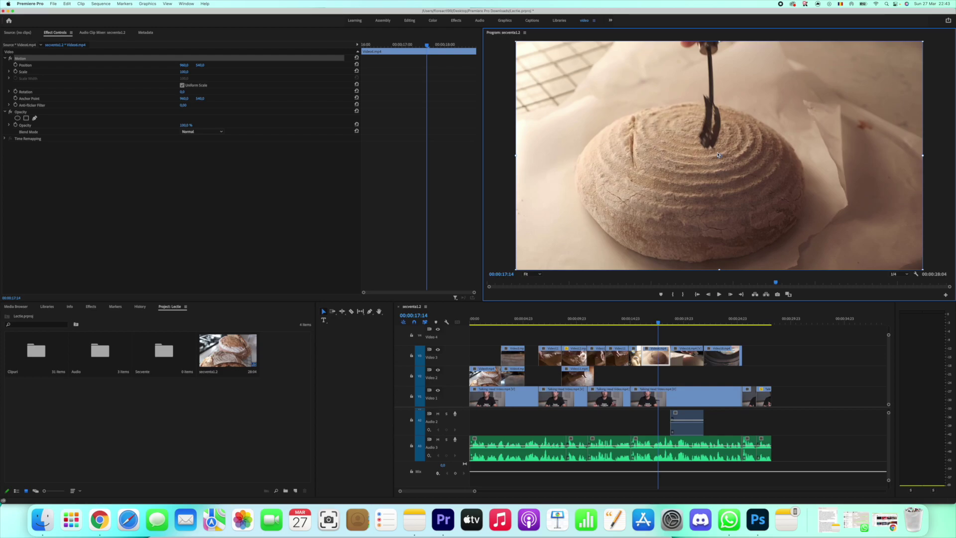
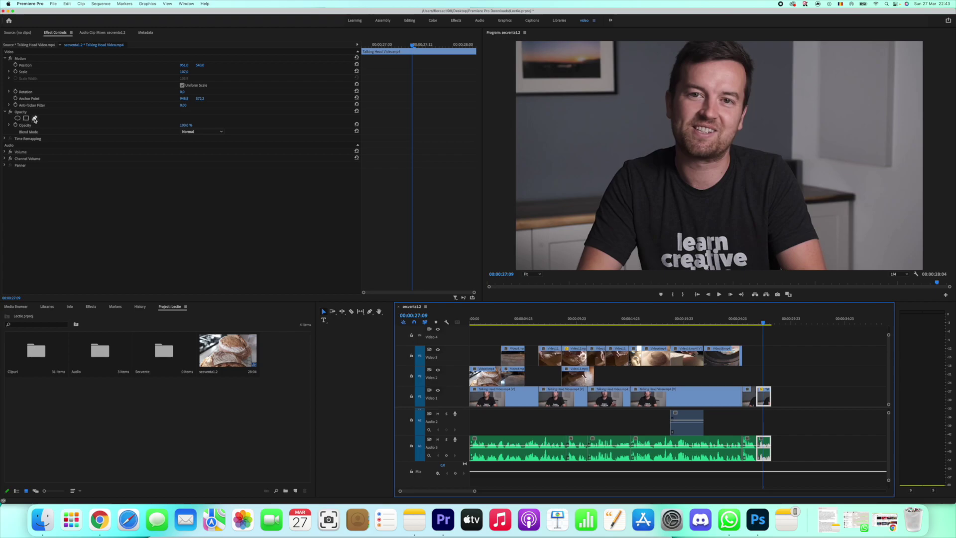
# Step: Select the Video6 bread clip on V3 at 00:00:17:02 to show its effect settings
pyautogui.click(653, 321)
pyautogui.click(655, 357)
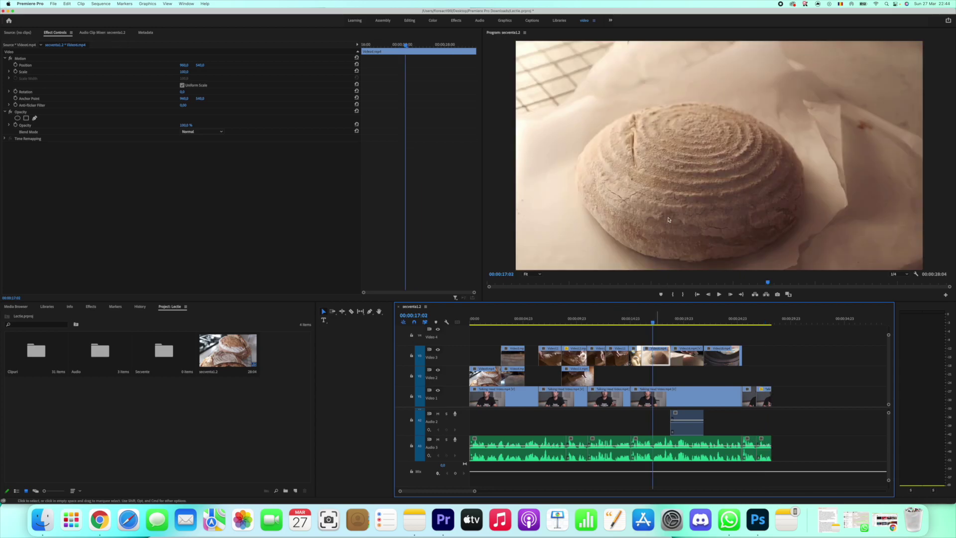
# Step: Add an ellipse opacity mask to the bread clip and shape it into a wide oval around the loaf
pyautogui.click(18, 118)
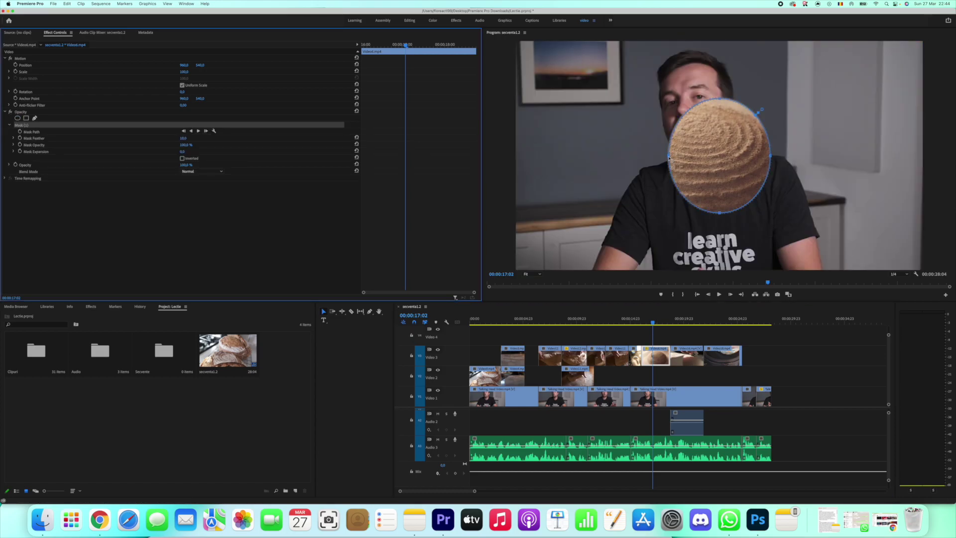
pyautogui.moveTo(668, 158); pyautogui.dragTo(583, 158)
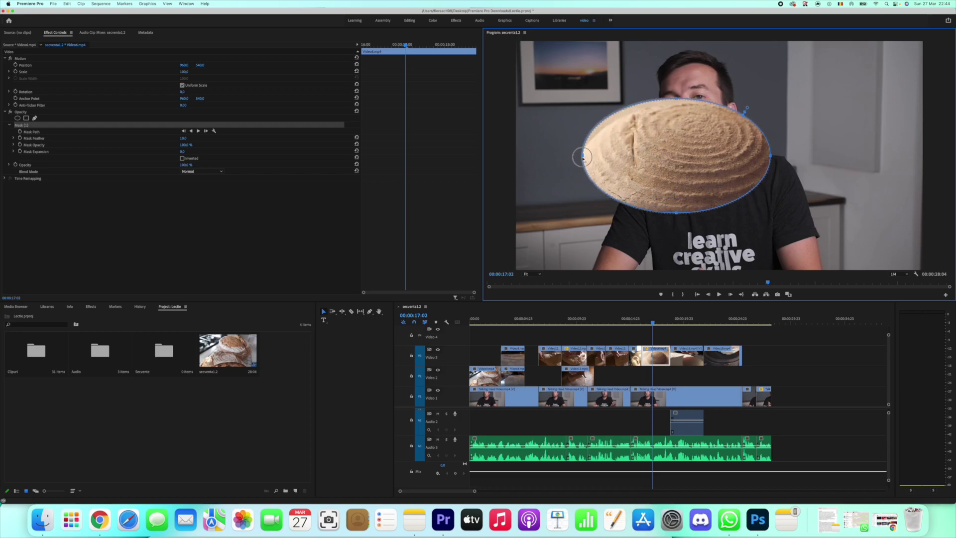
pyautogui.moveTo(583, 158); pyautogui.dragTo(576, 158)
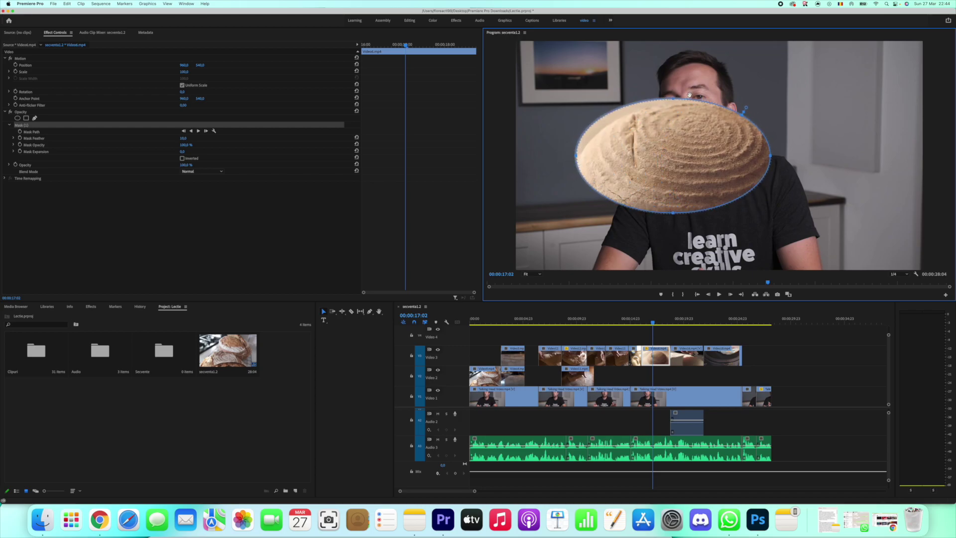
pyautogui.moveTo(672, 99); pyautogui.dragTo(676, 105)
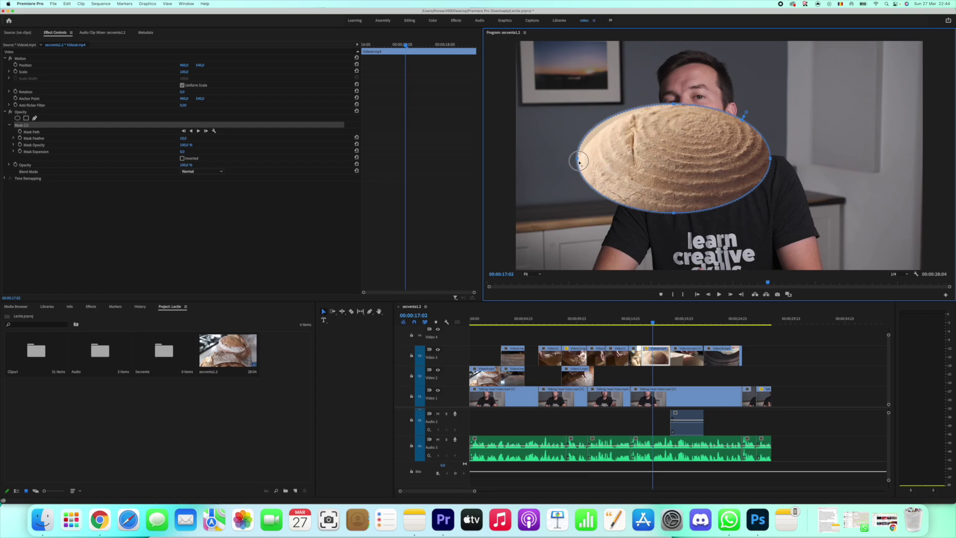
pyautogui.moveTo(578, 159); pyautogui.dragTo(586, 158)
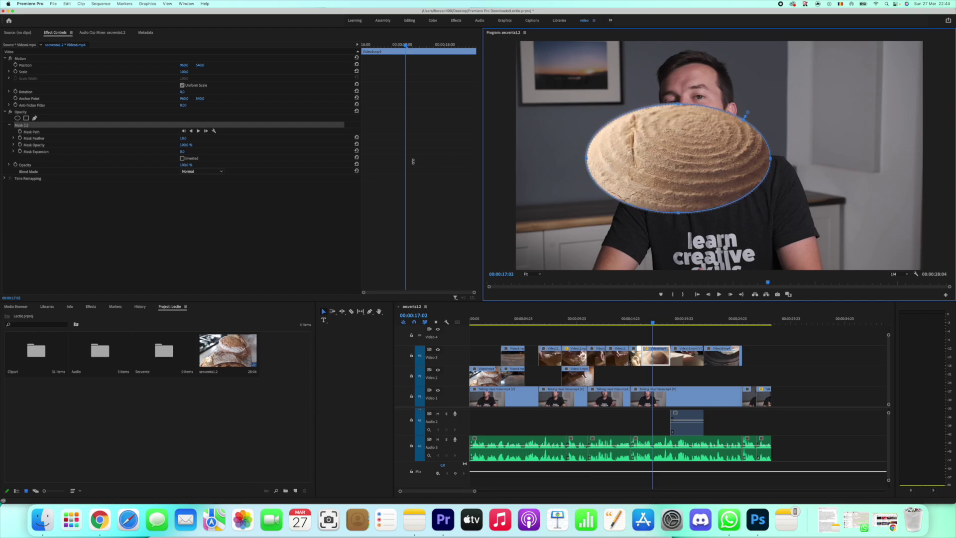
# Step: Move the masked bread clip into the top-right corner and scale it to 84.5%
pyautogui.click(651, 361)
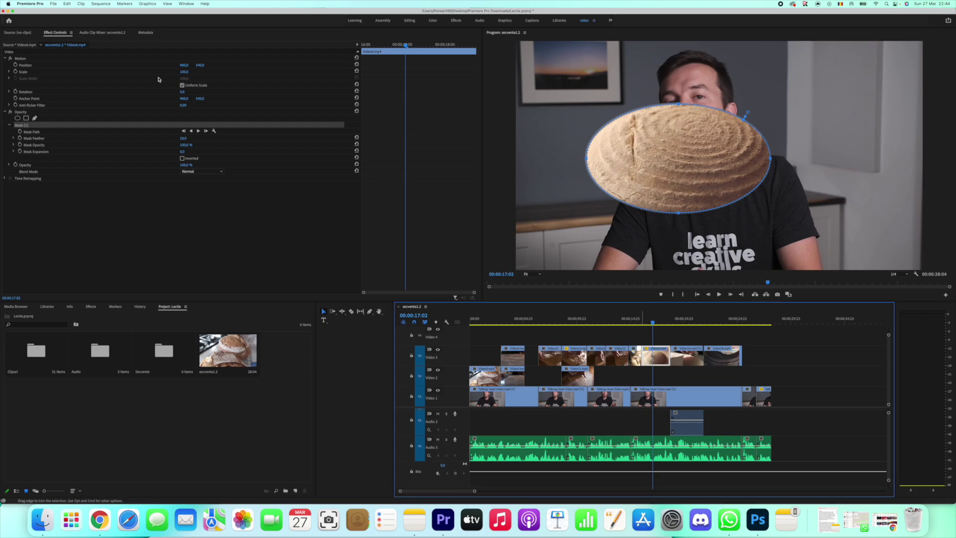
pyautogui.click(16, 61)
pyautogui.moveTo(658, 172); pyautogui.dragTo(730, 88)
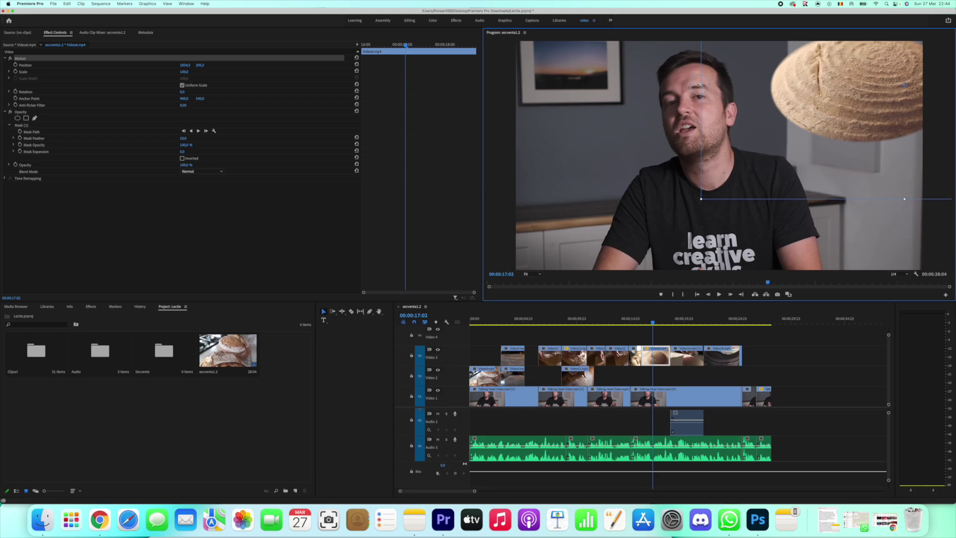
pyautogui.moveTo(702, 85); pyautogui.dragTo(807, 118)
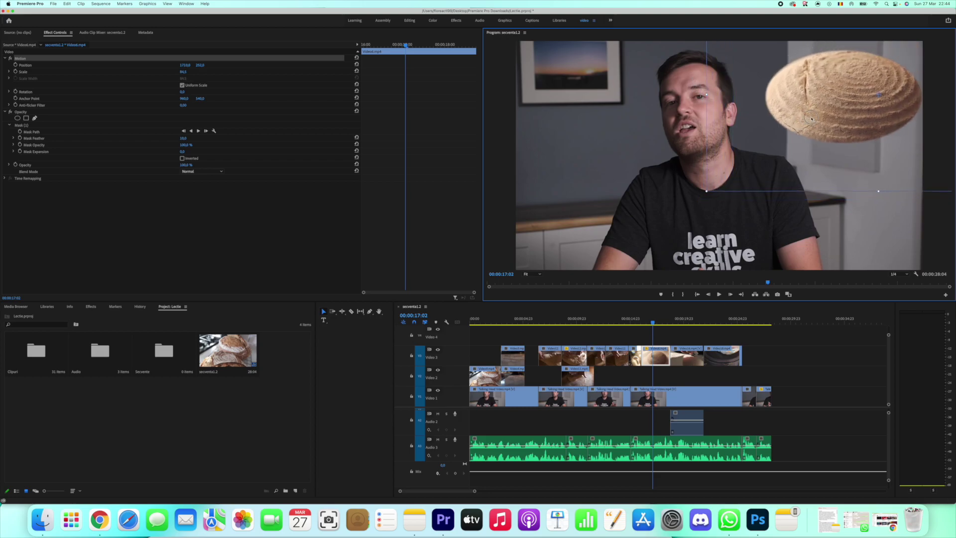
pyautogui.click(641, 323)
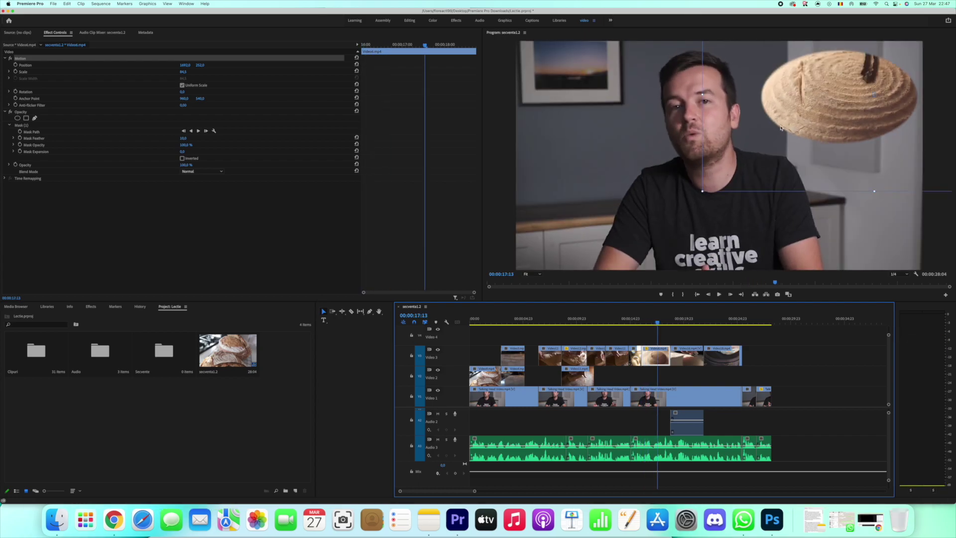